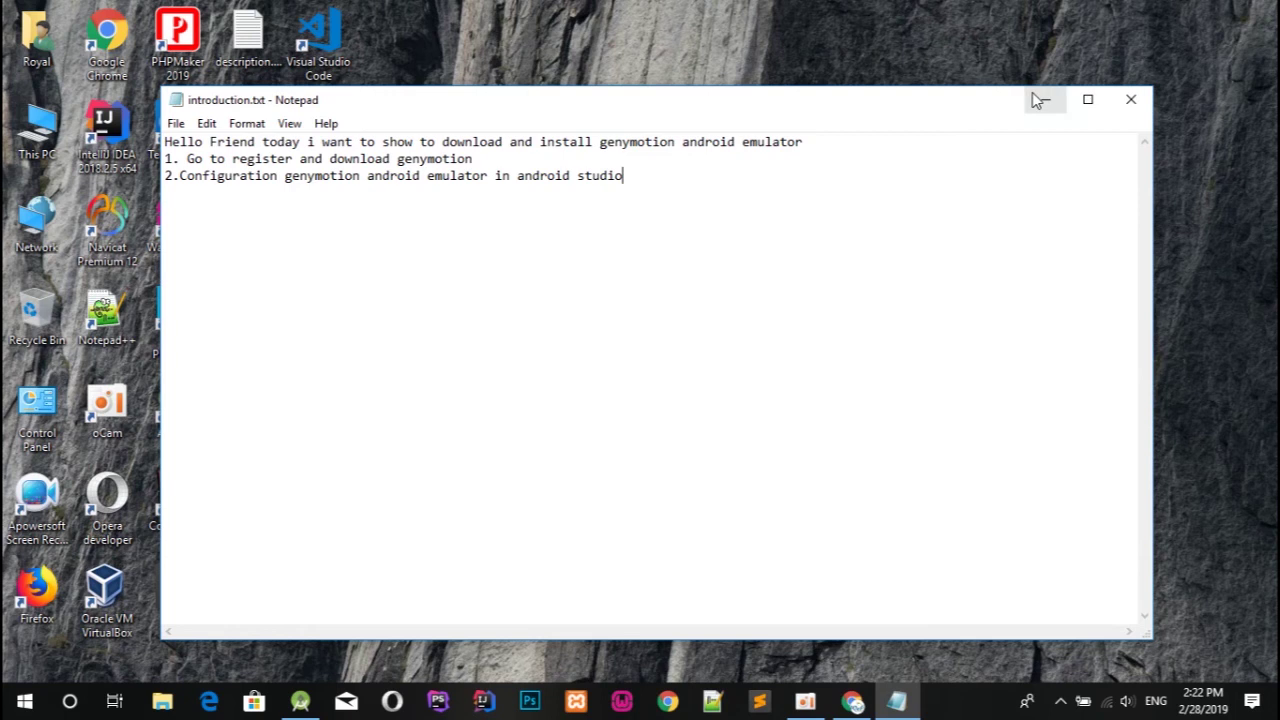
Step: Minimize Notepad and search Google for genymotion from a fresh Chrome tab
left_click(1041, 101)
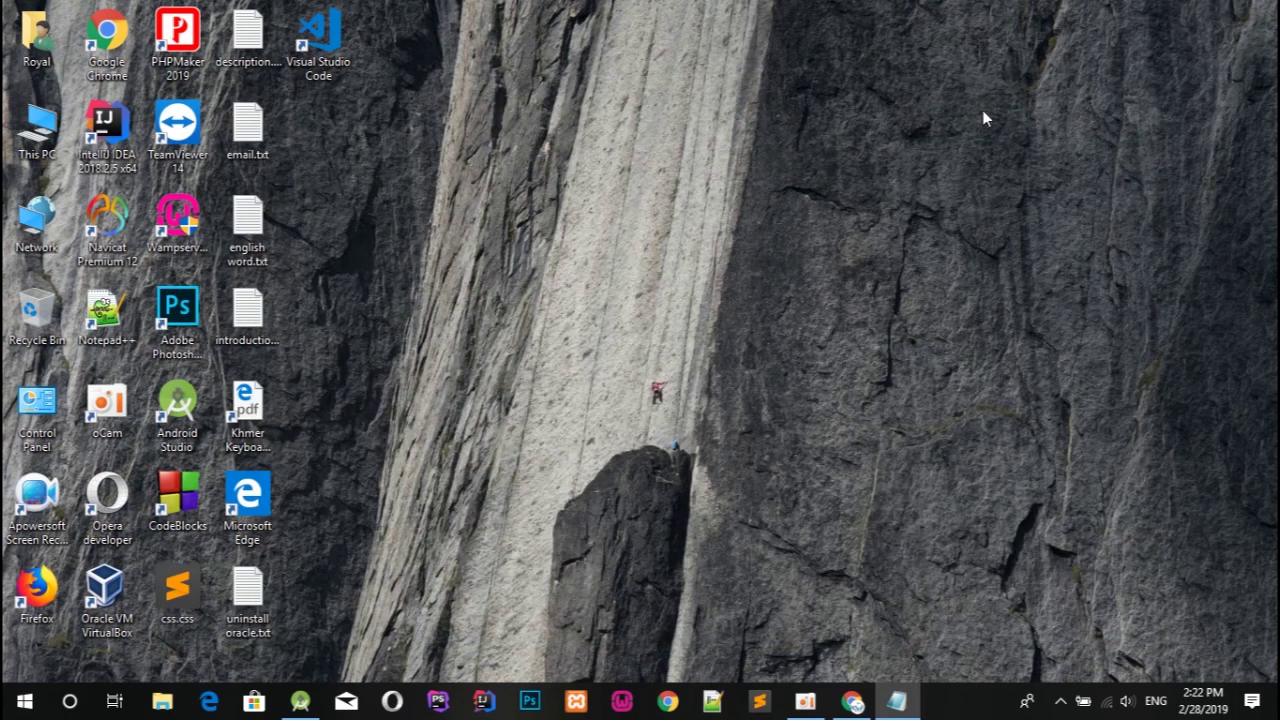
key("alt+Tab")
type("ge")
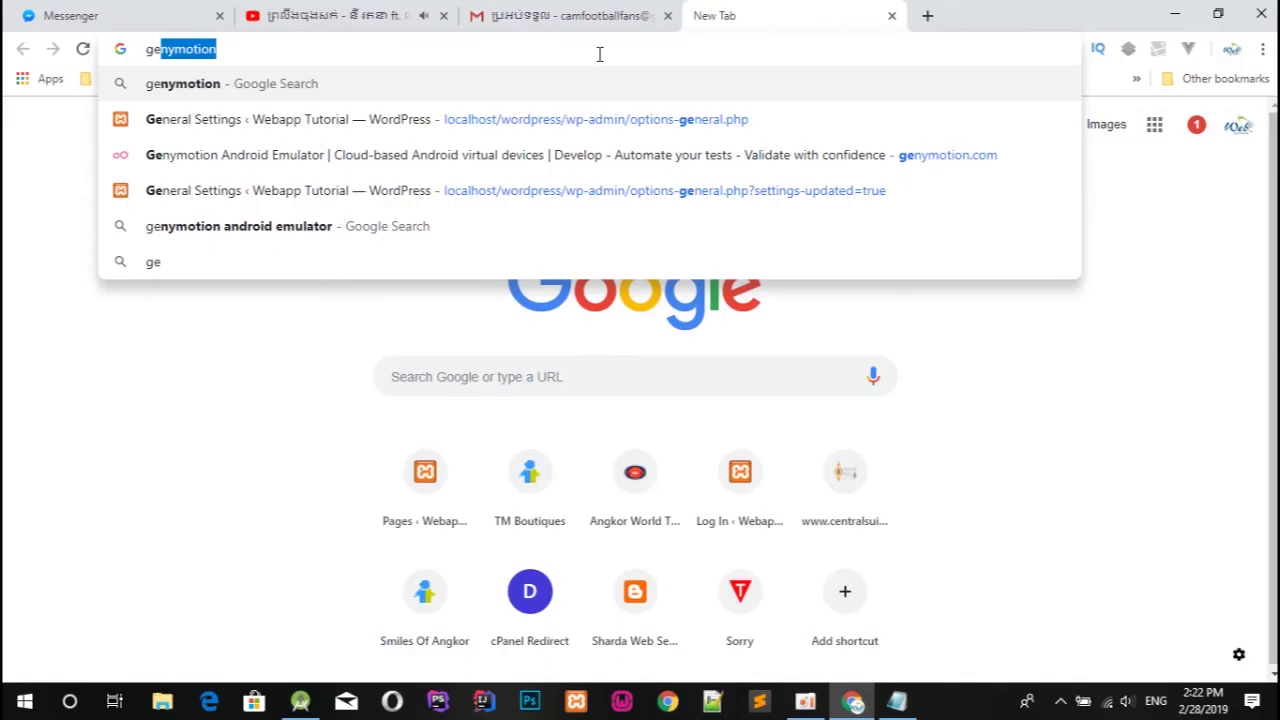
type("n")
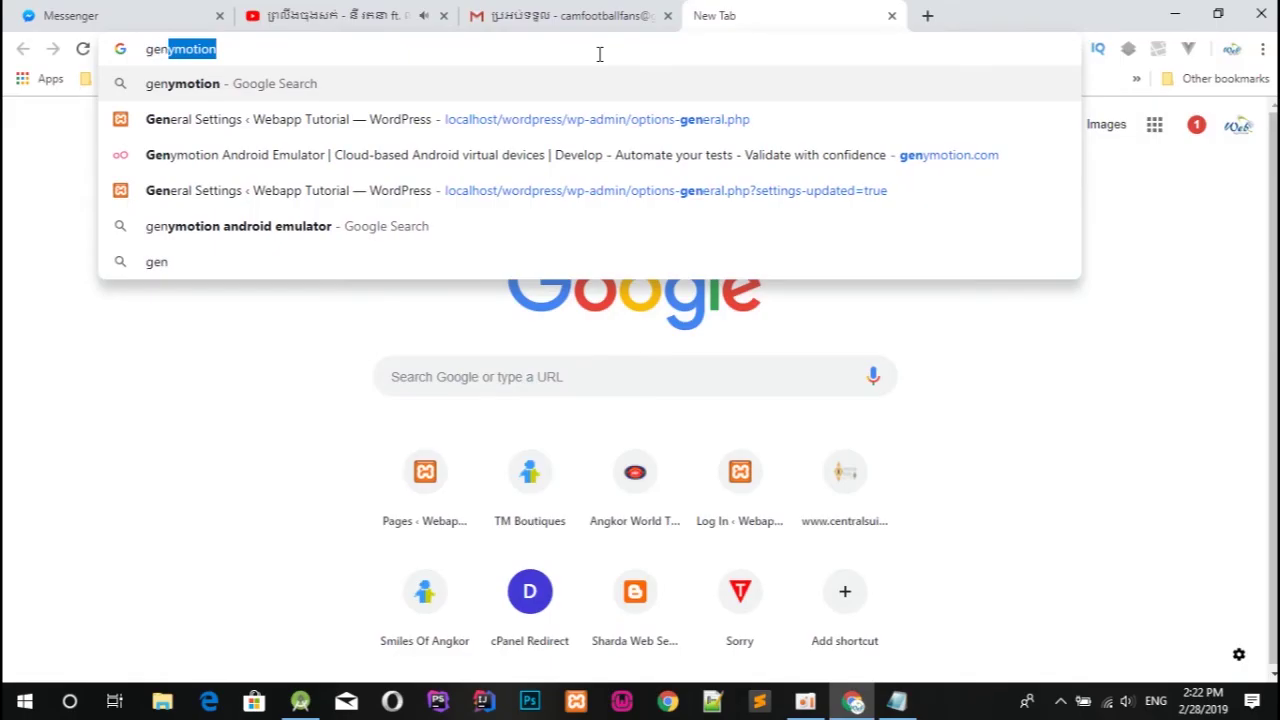
key("Return")
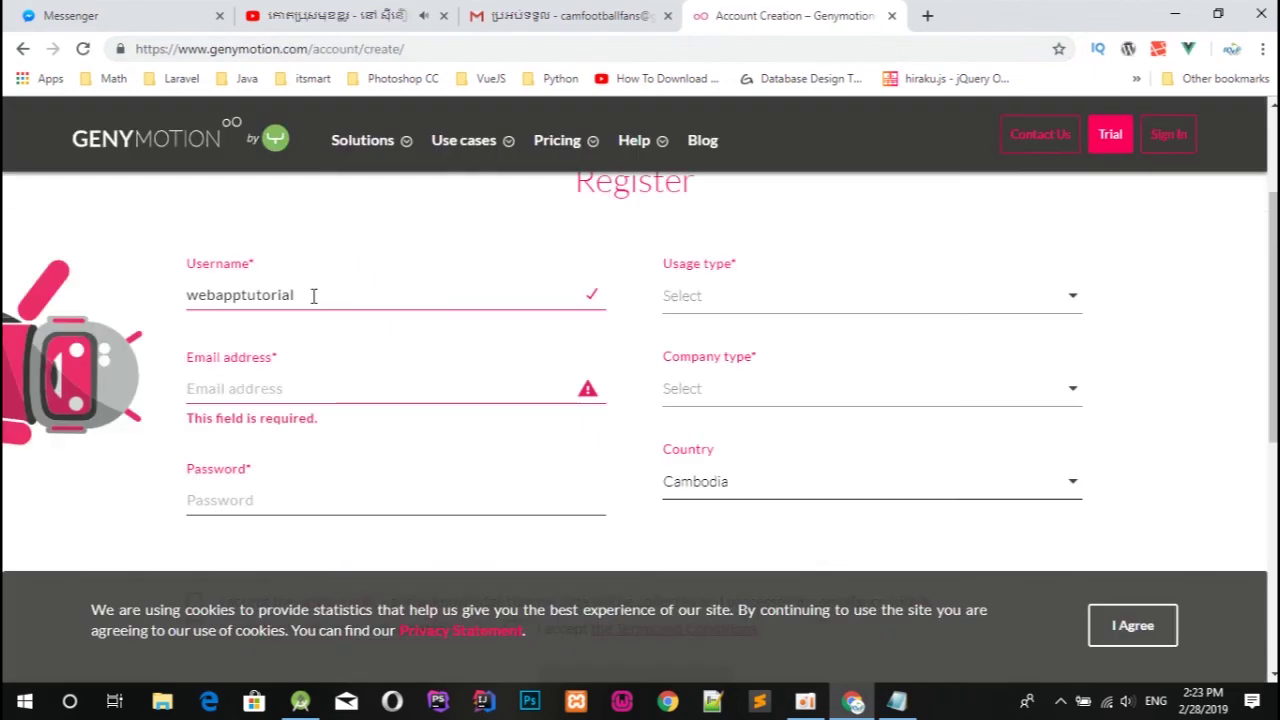
Step: Enter the account e-mail address and a 10-character password on the Register form
key("Tab")
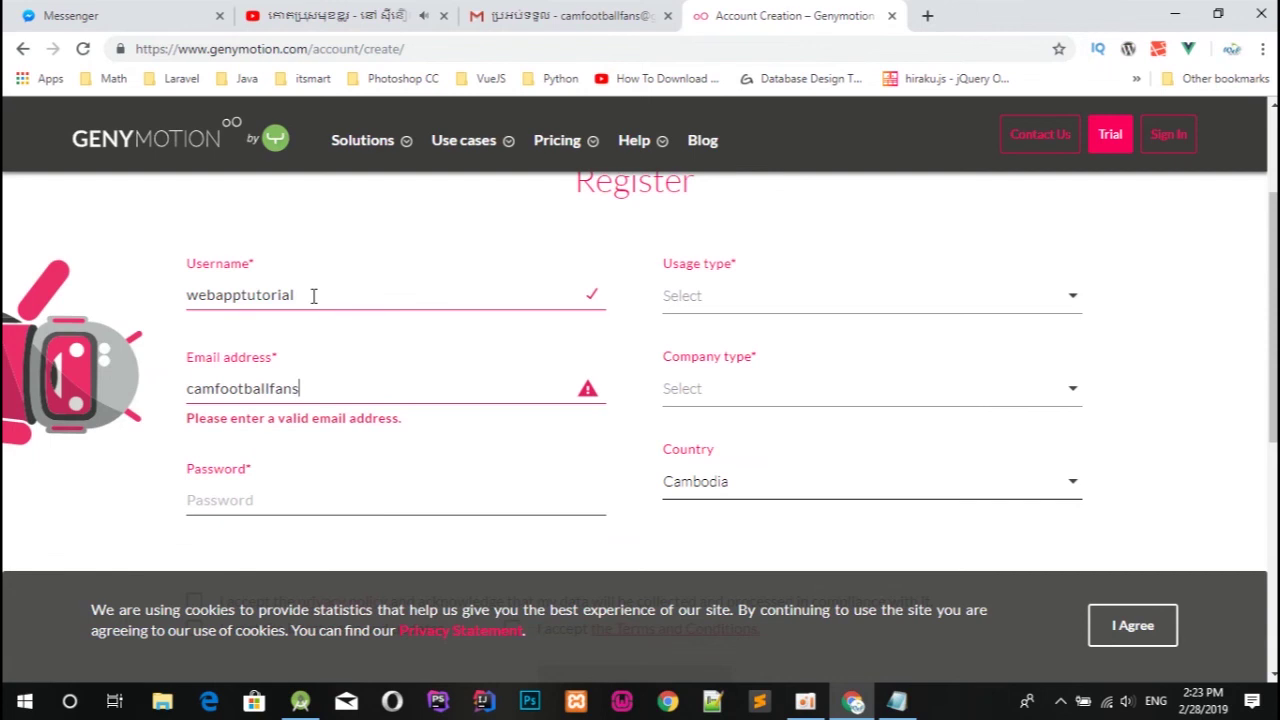
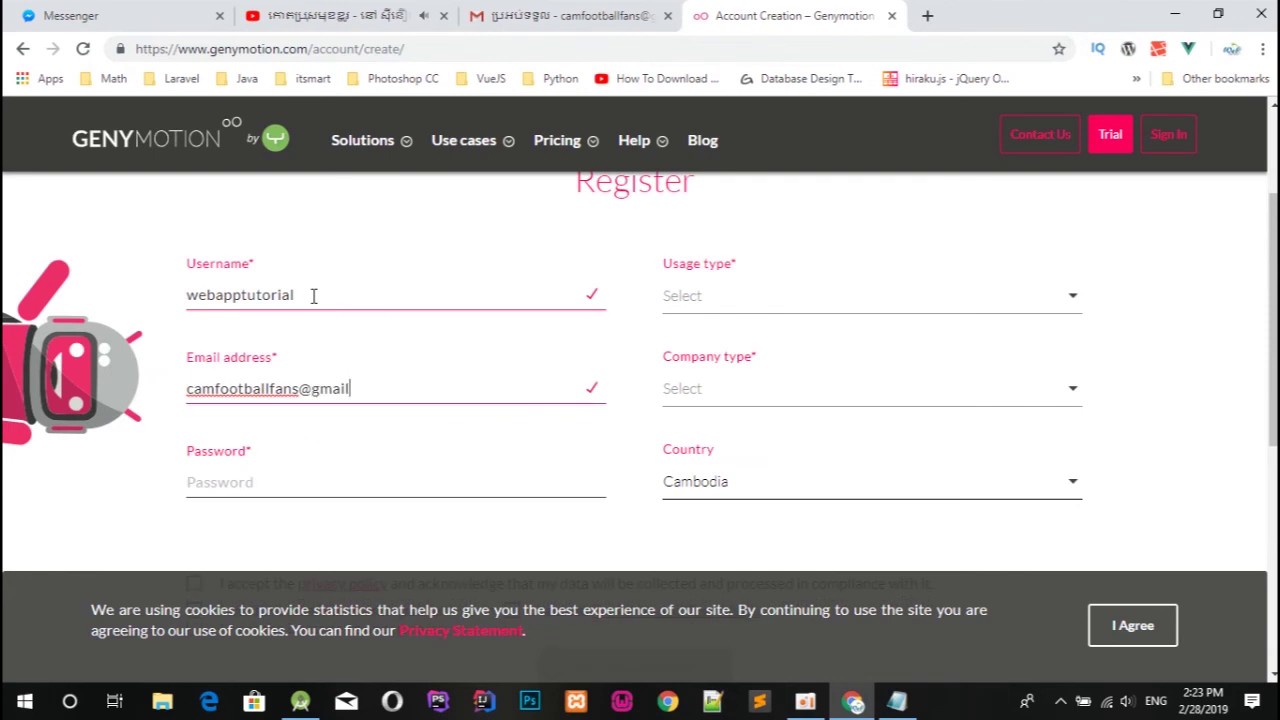
key("Tab")
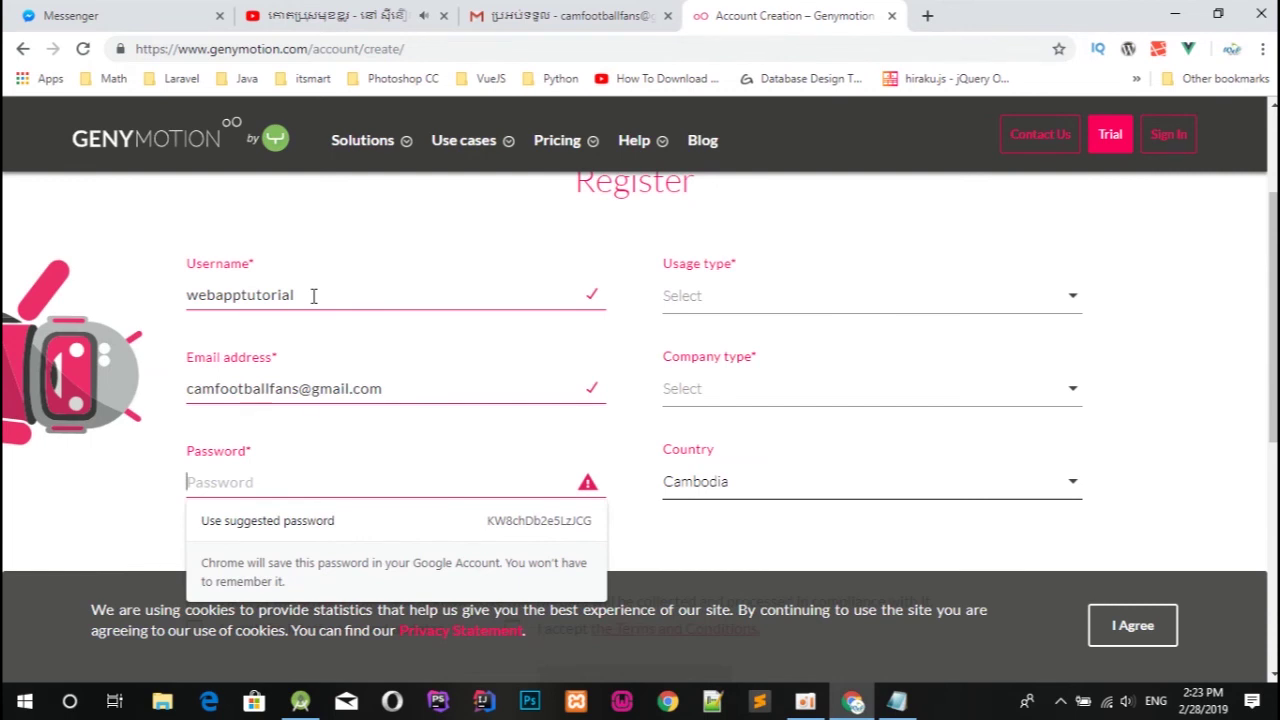
type("••••••")
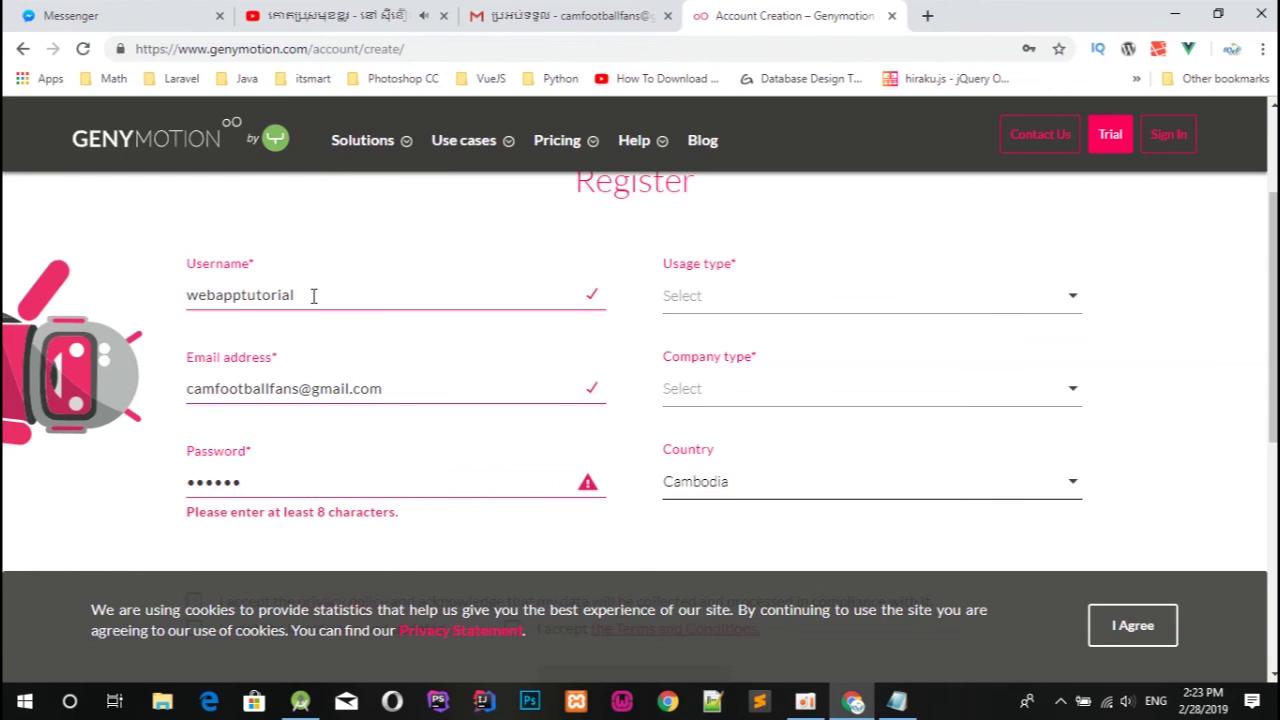
type("•••")
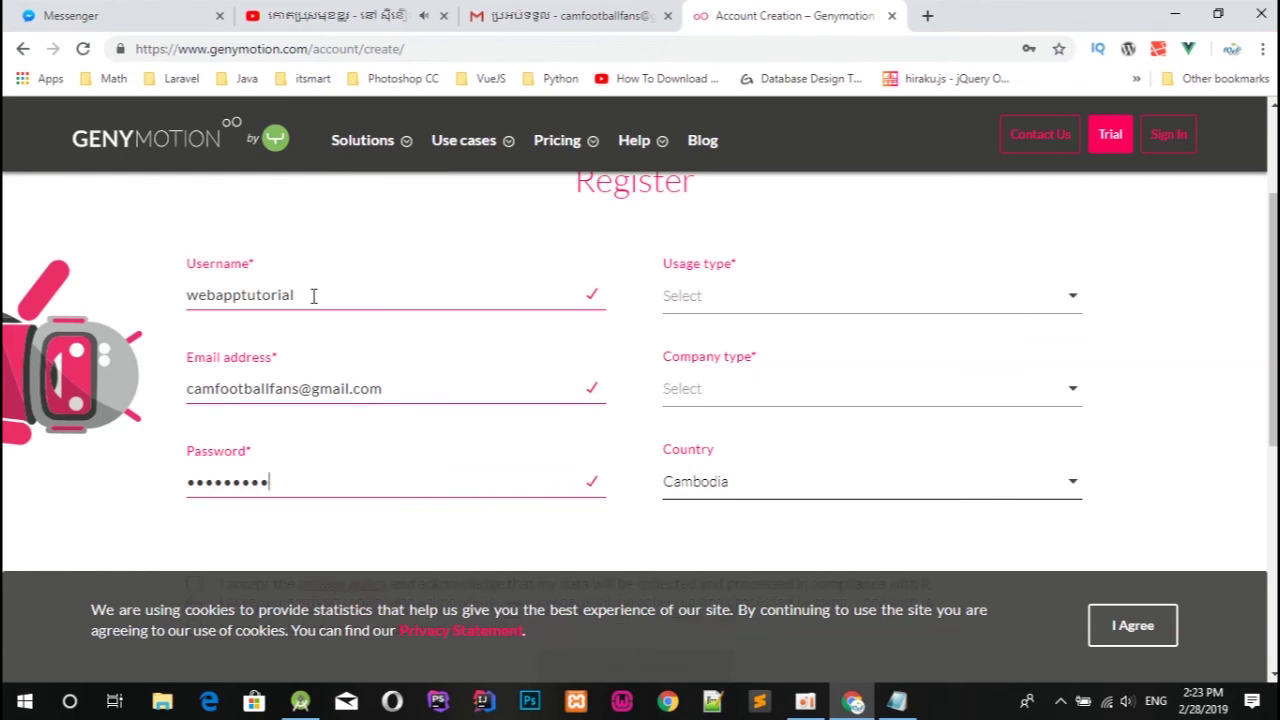
type("•")
Step: Pick 'Development and testing' for usage type and 'Others' for company type
left_click(785, 295)
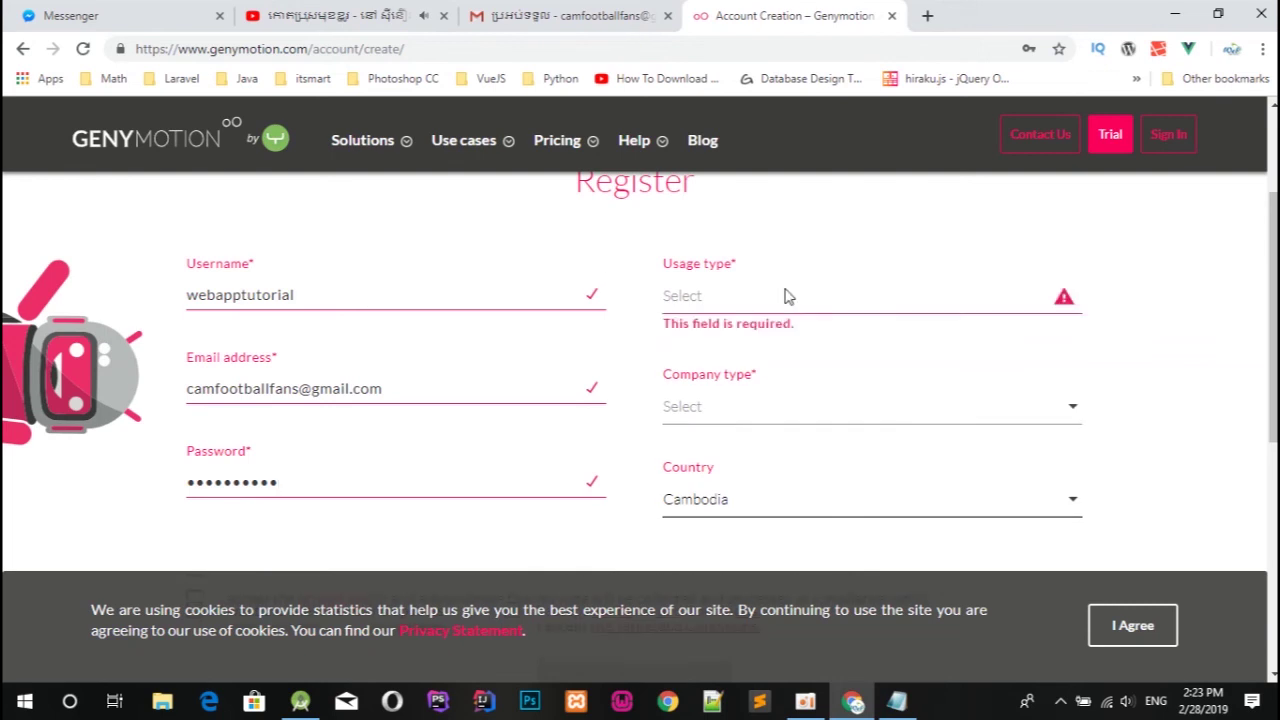
left_click(785, 295)
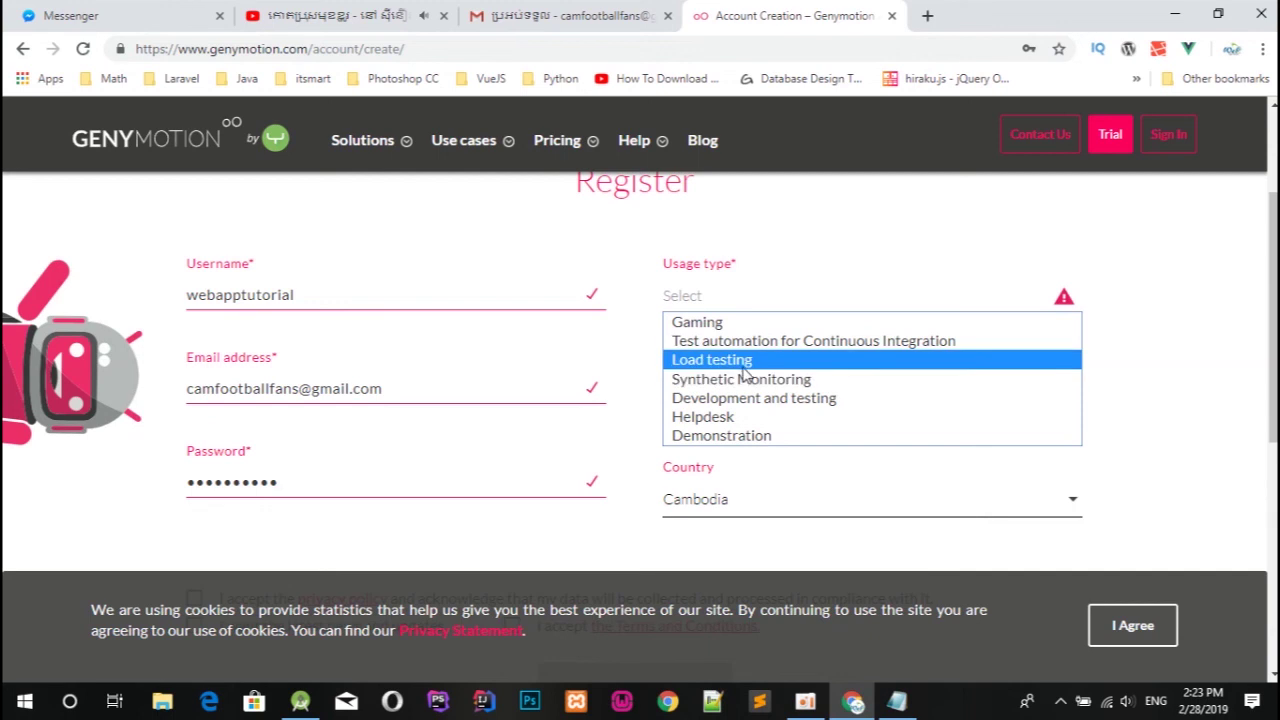
key("Up")
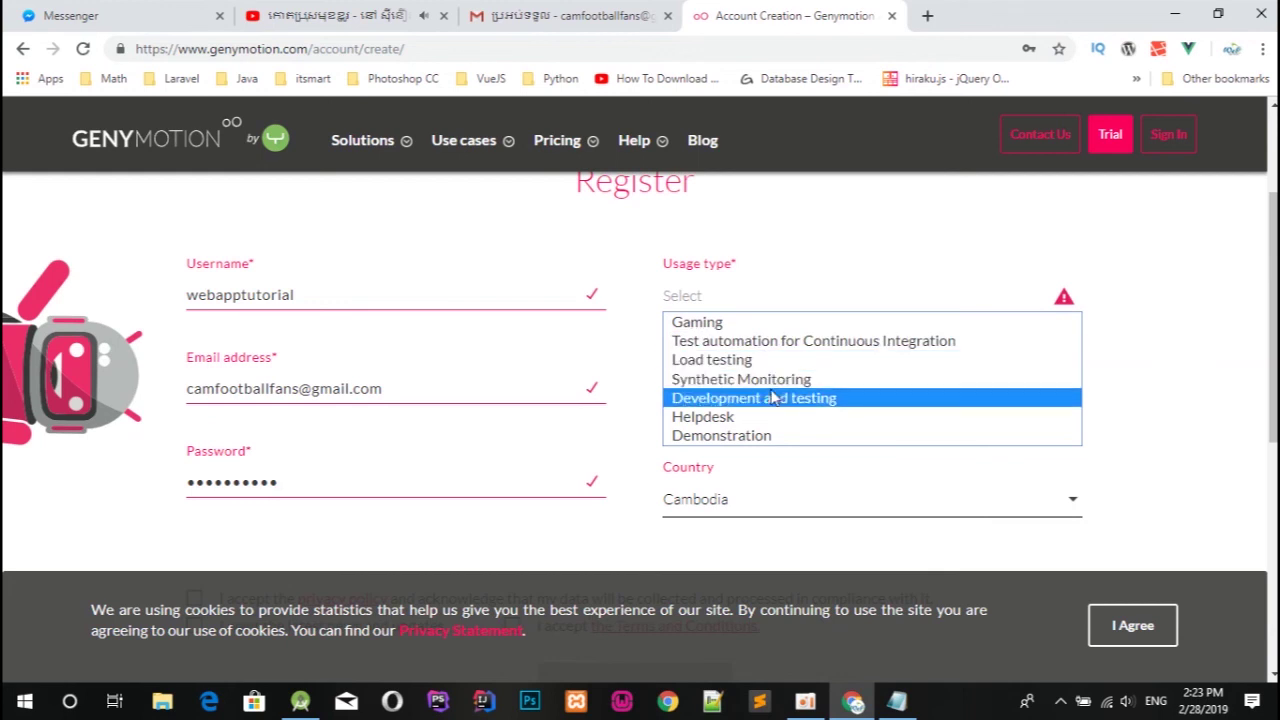
left_click(775, 399)
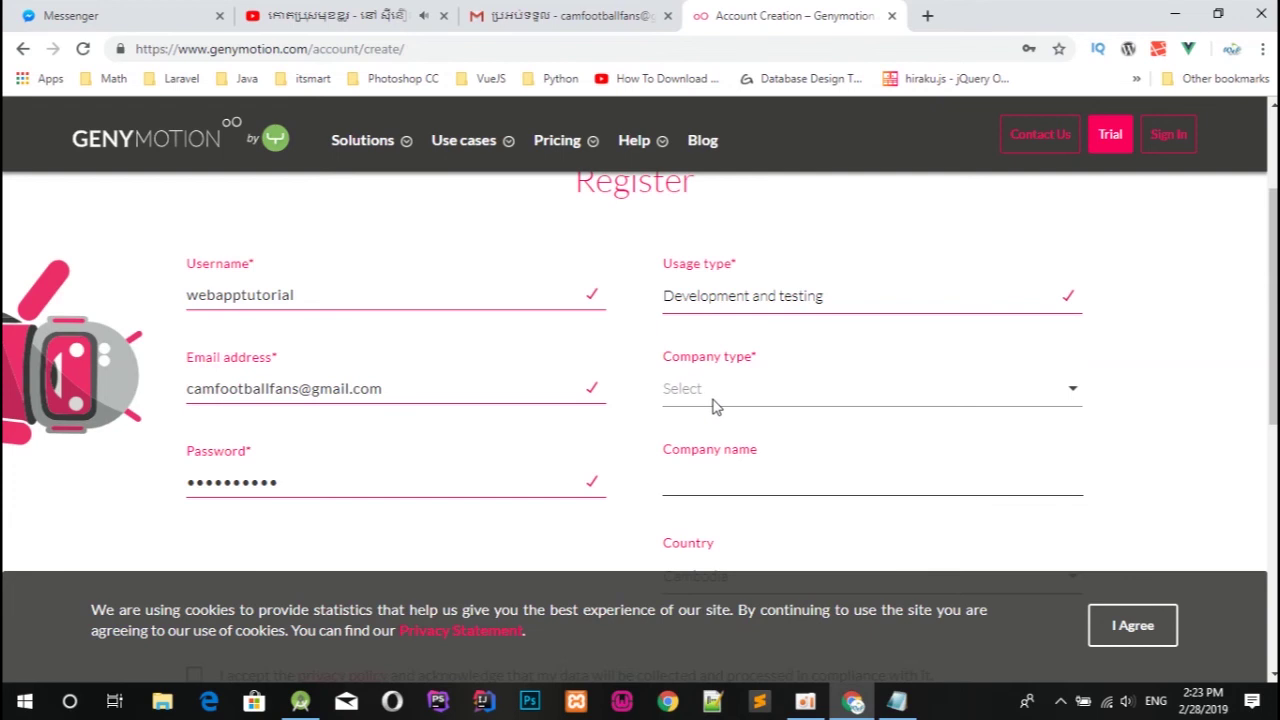
left_click(715, 405)
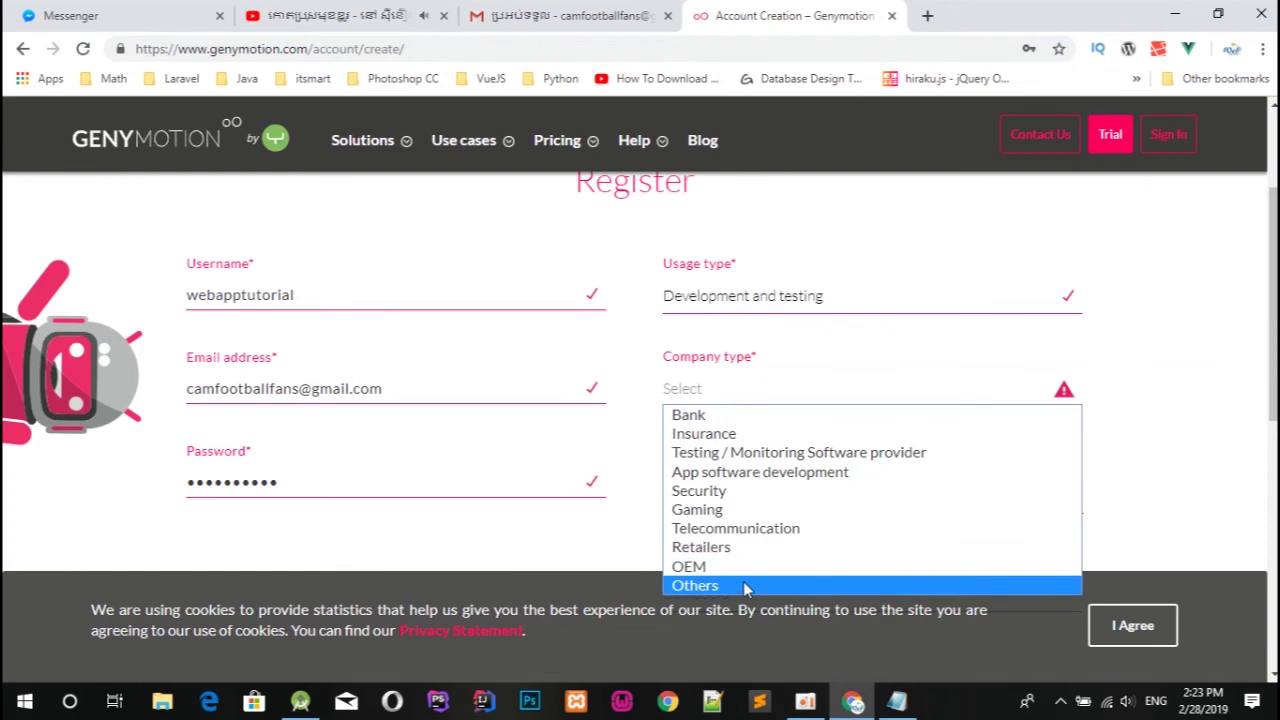
left_click(748, 588)
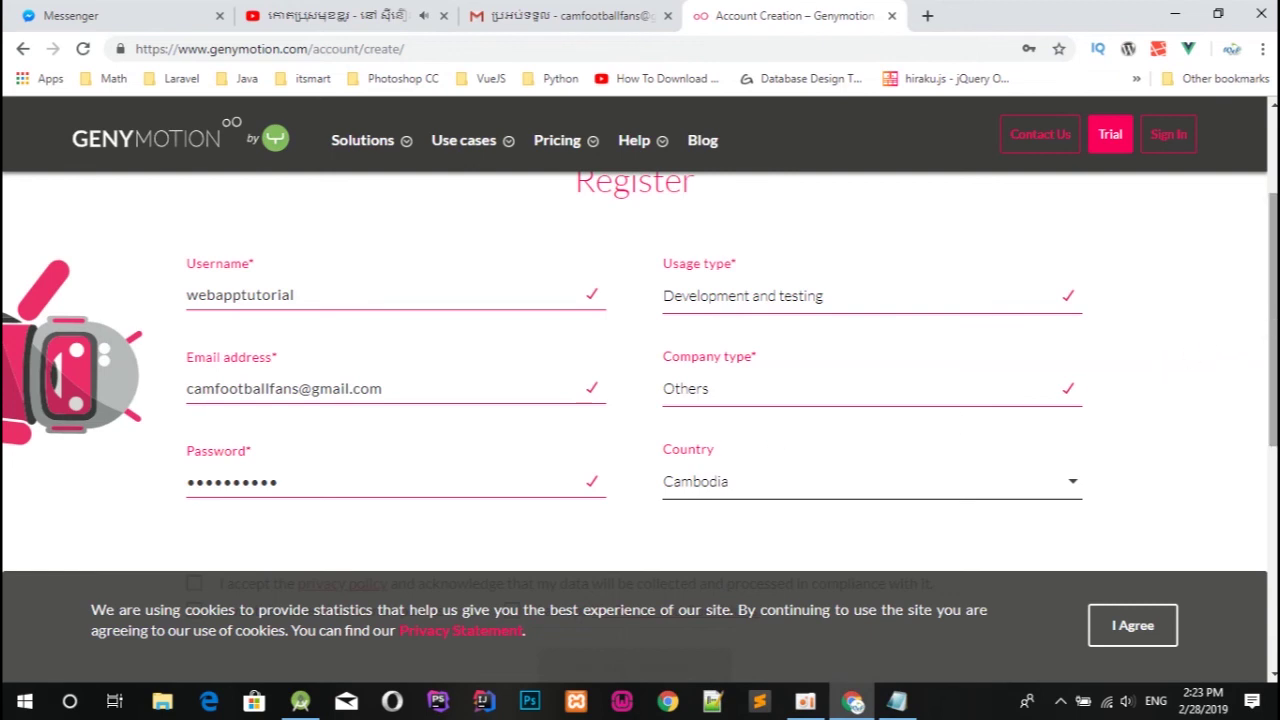
scroll(640, 420, "down", 2)
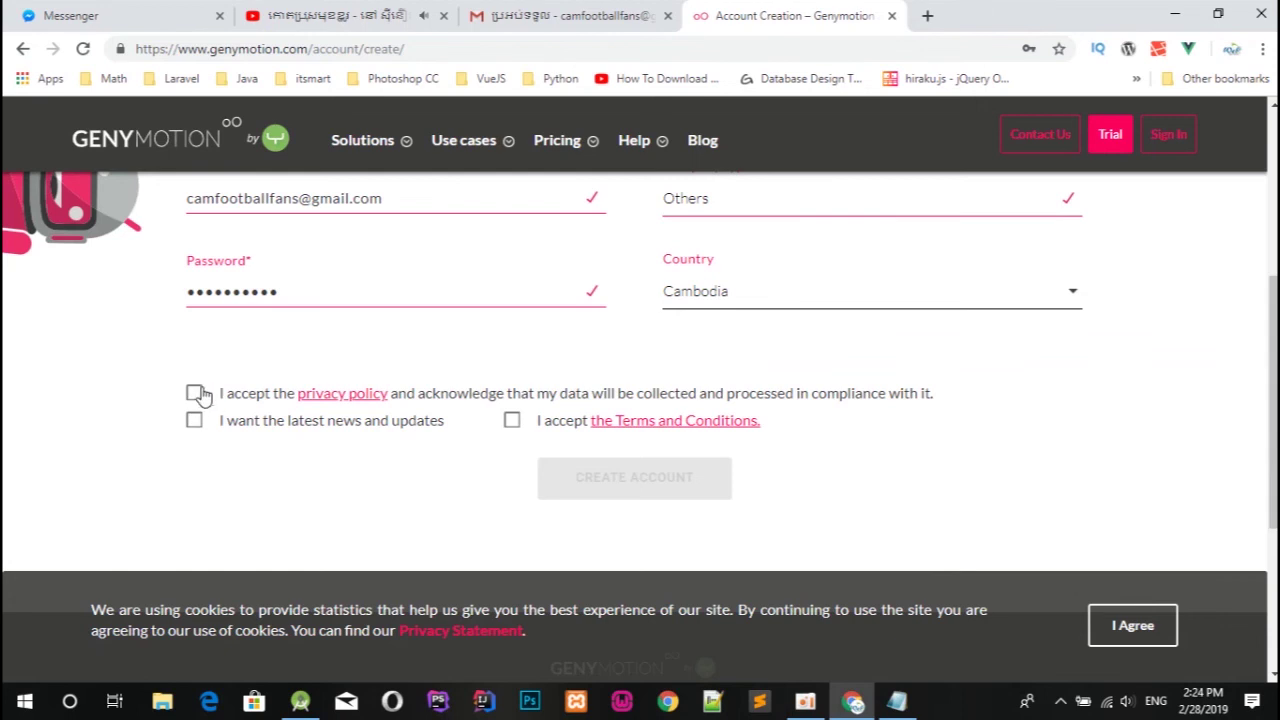
Step: Tick the privacy policy, latest news and Terms and Conditions checkboxes
left_click(195, 394)
left_click(195, 421)
left_click(512, 424)
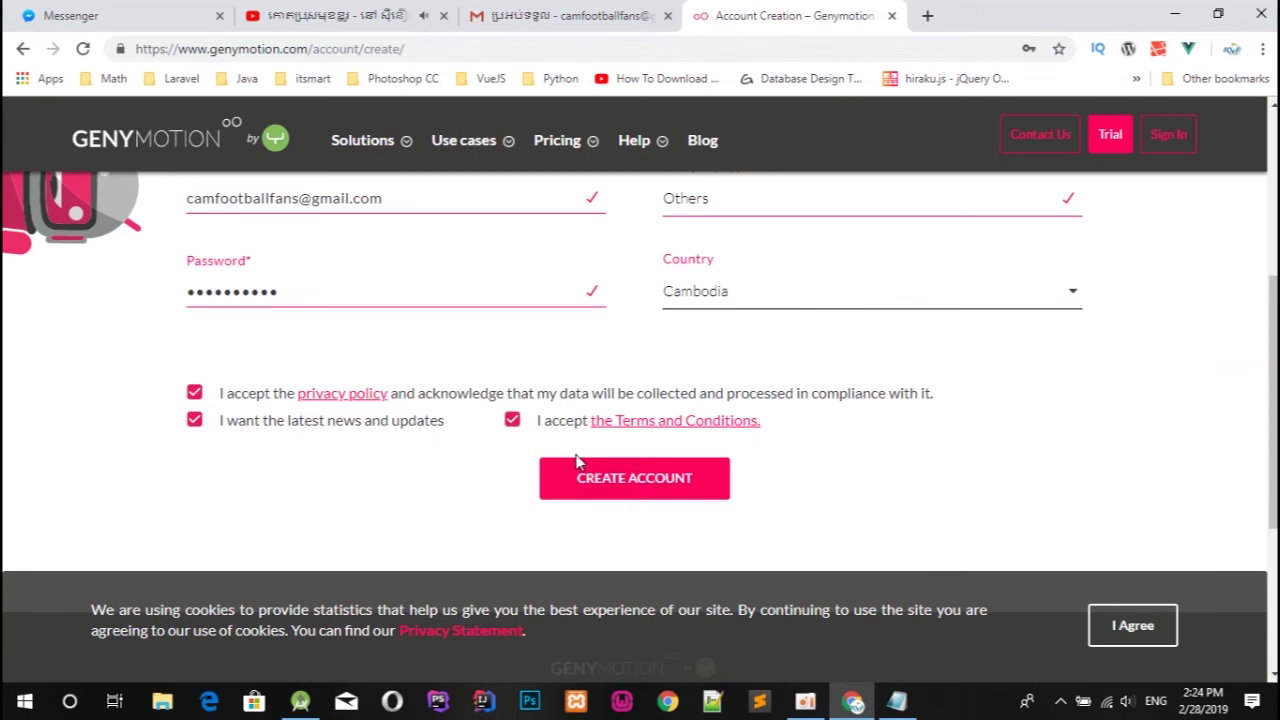
Step: Submit CREATE ACCOUNT and check the error saying the username is already in use
left_click(653, 476)
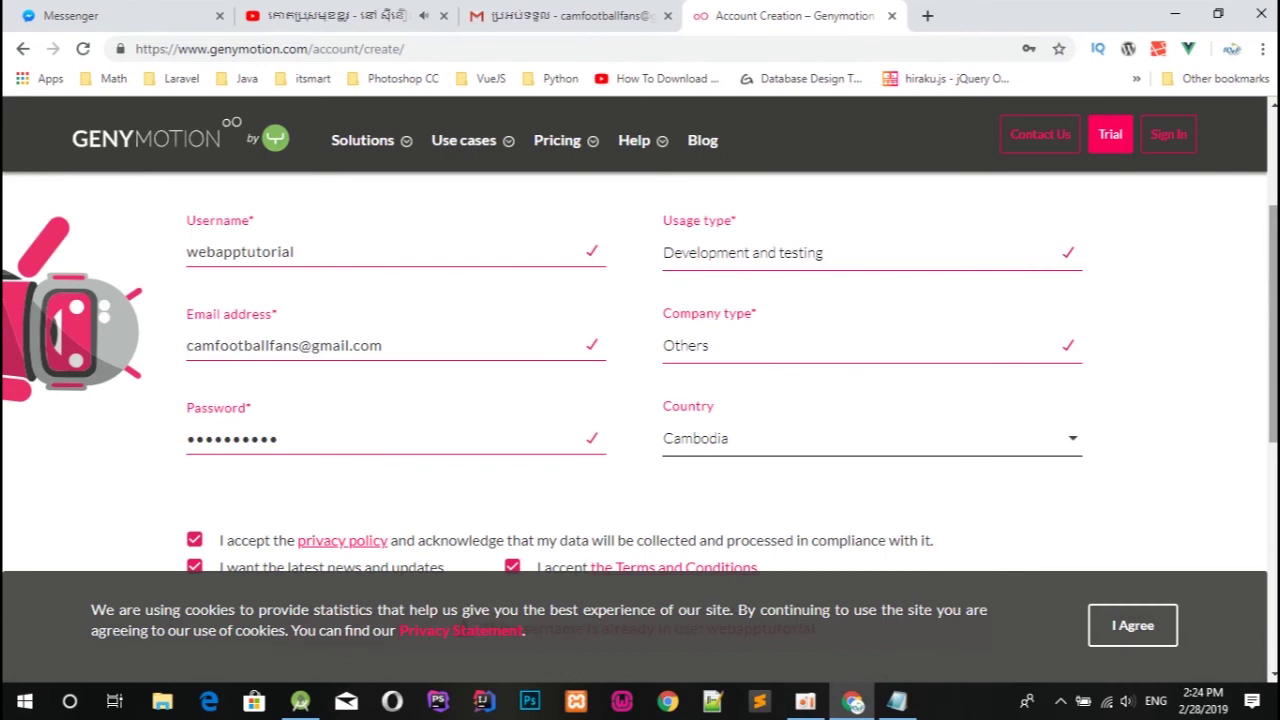
scroll(640, 400, "down", 3)
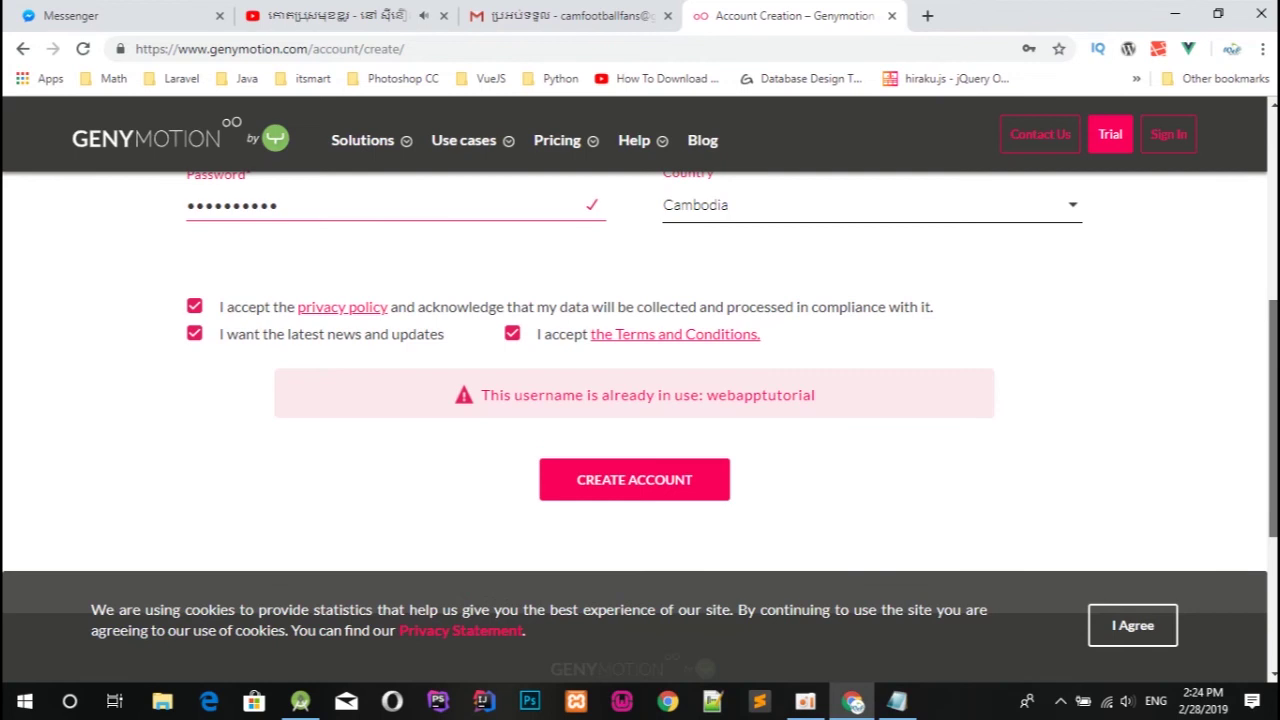
scroll(640, 380, "up", 1)
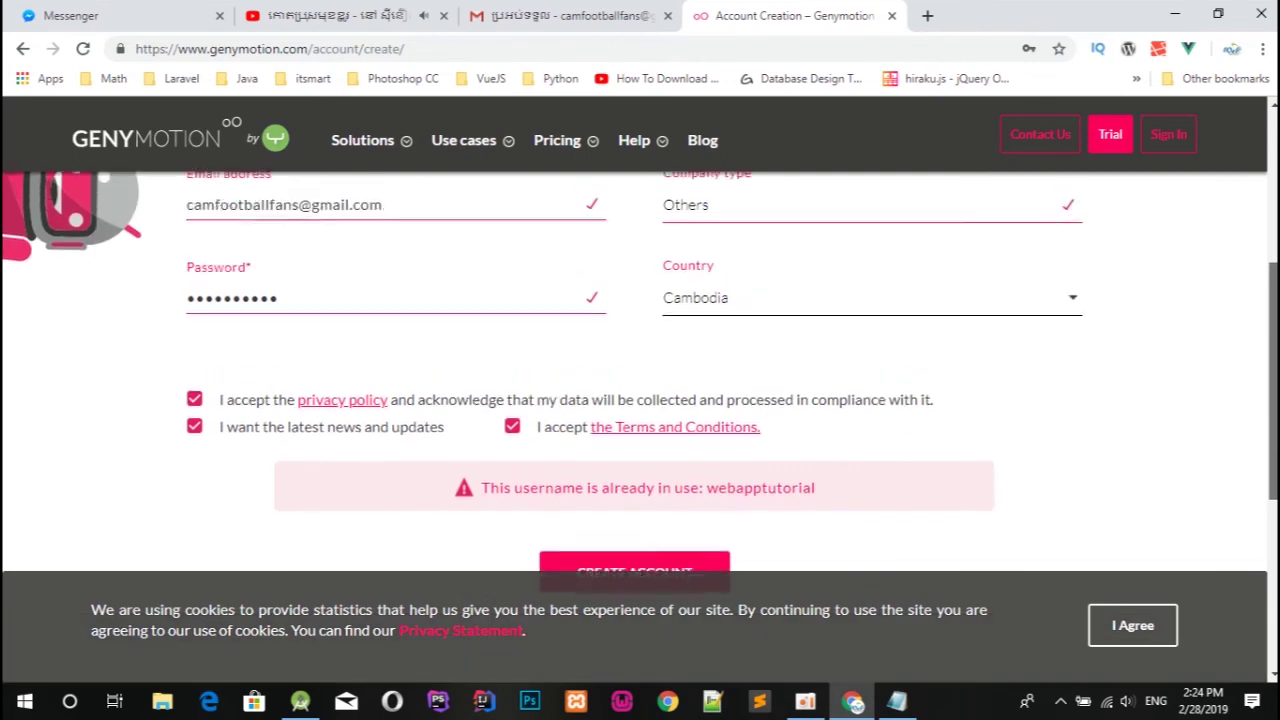
scroll(640, 410, "up", 2)
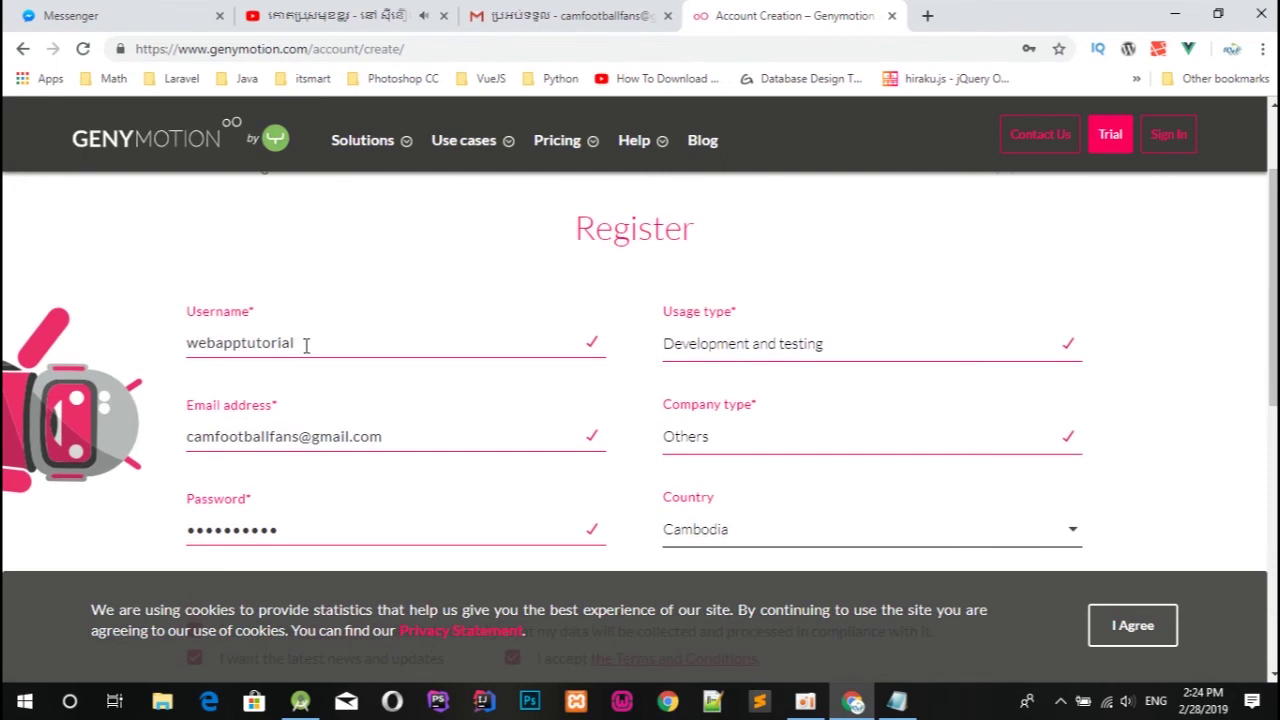
Step: Append '2' to the username to make it unique and submit CREATE ACCOUNT again
left_click(309, 343)
type("2")
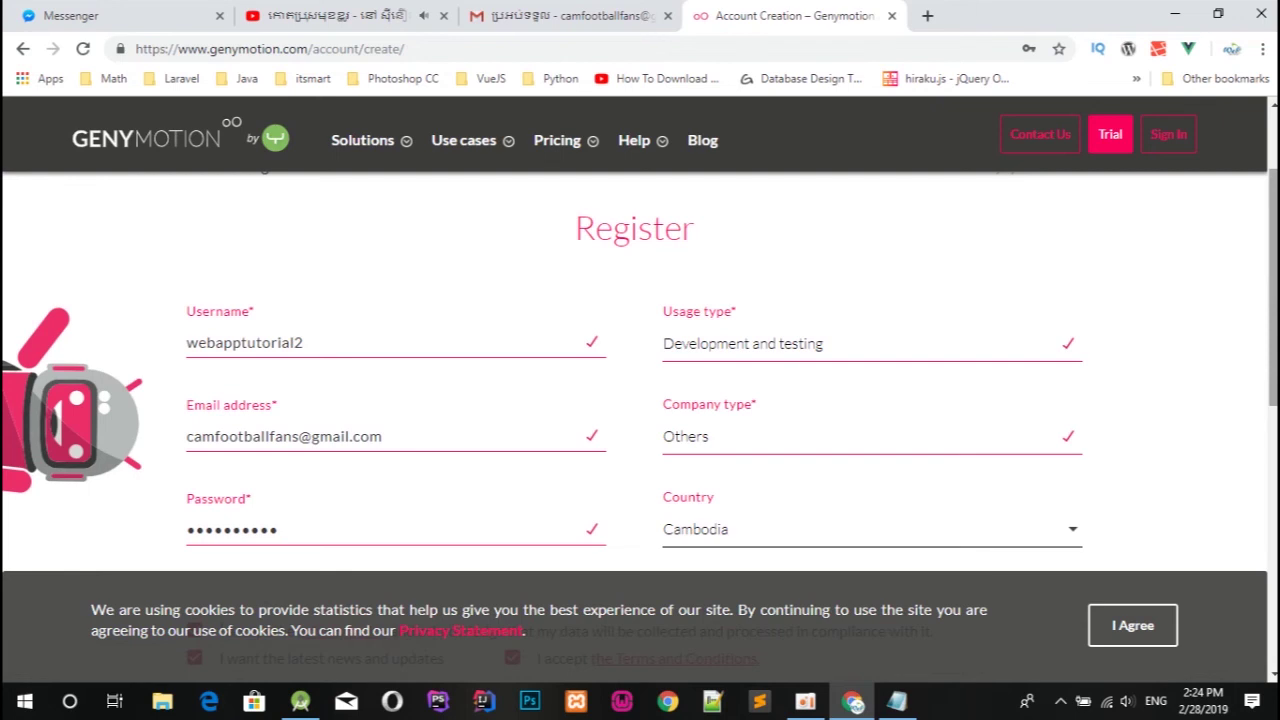
scroll(1273, 430, "down", 4)
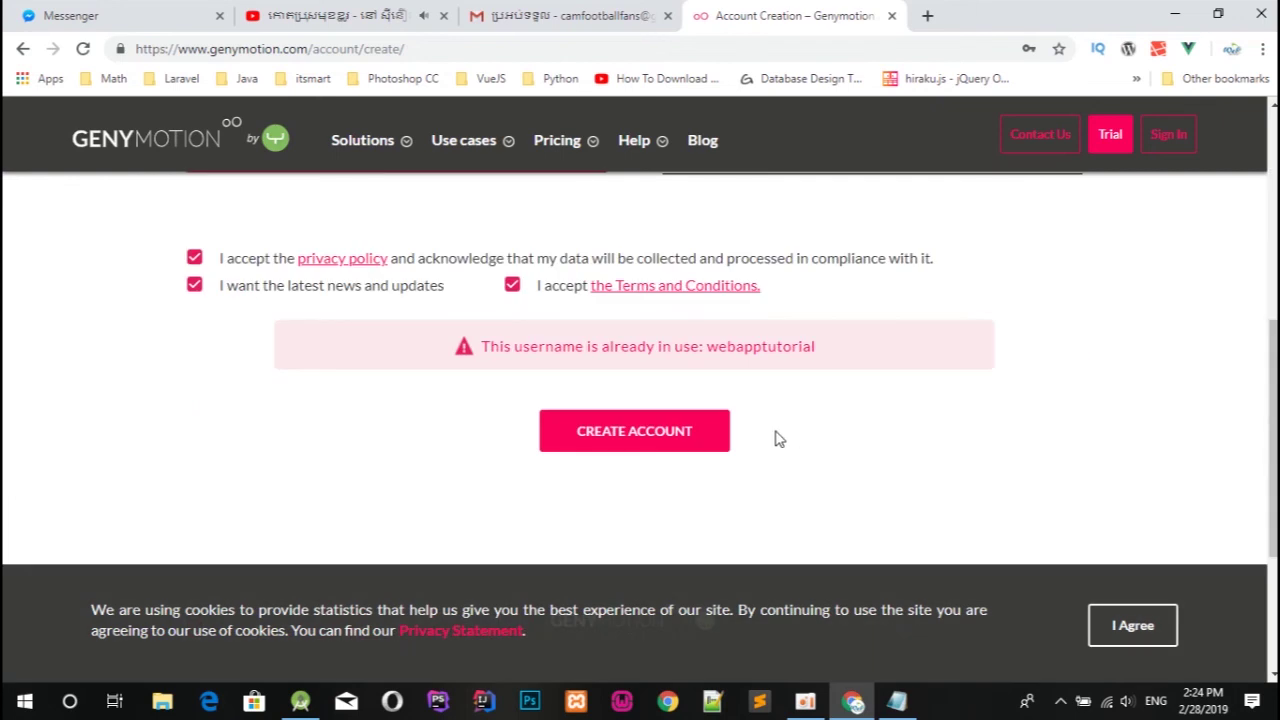
left_click(684, 430)
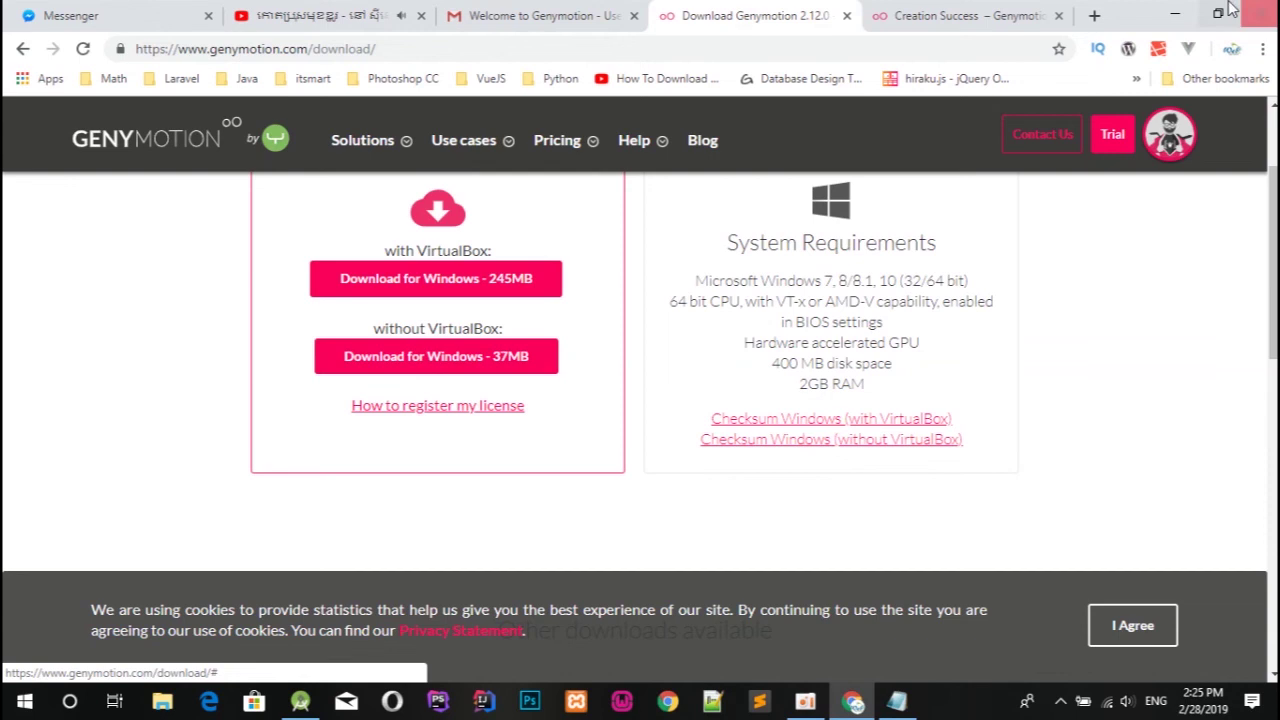
Step: Minimize Chrome, open Downloads in File Explorer, and right-click genymotion-3.0.1-vbox.exe
left_click(1170, 13)
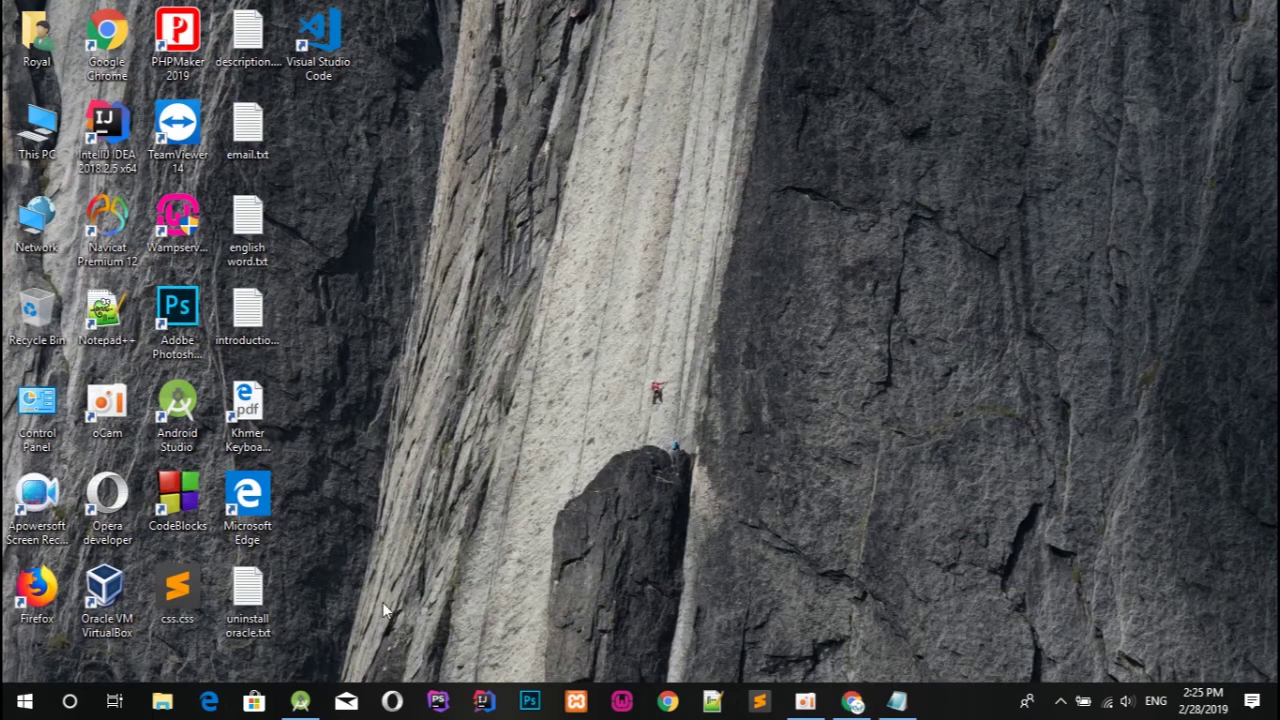
left_click(166, 700)
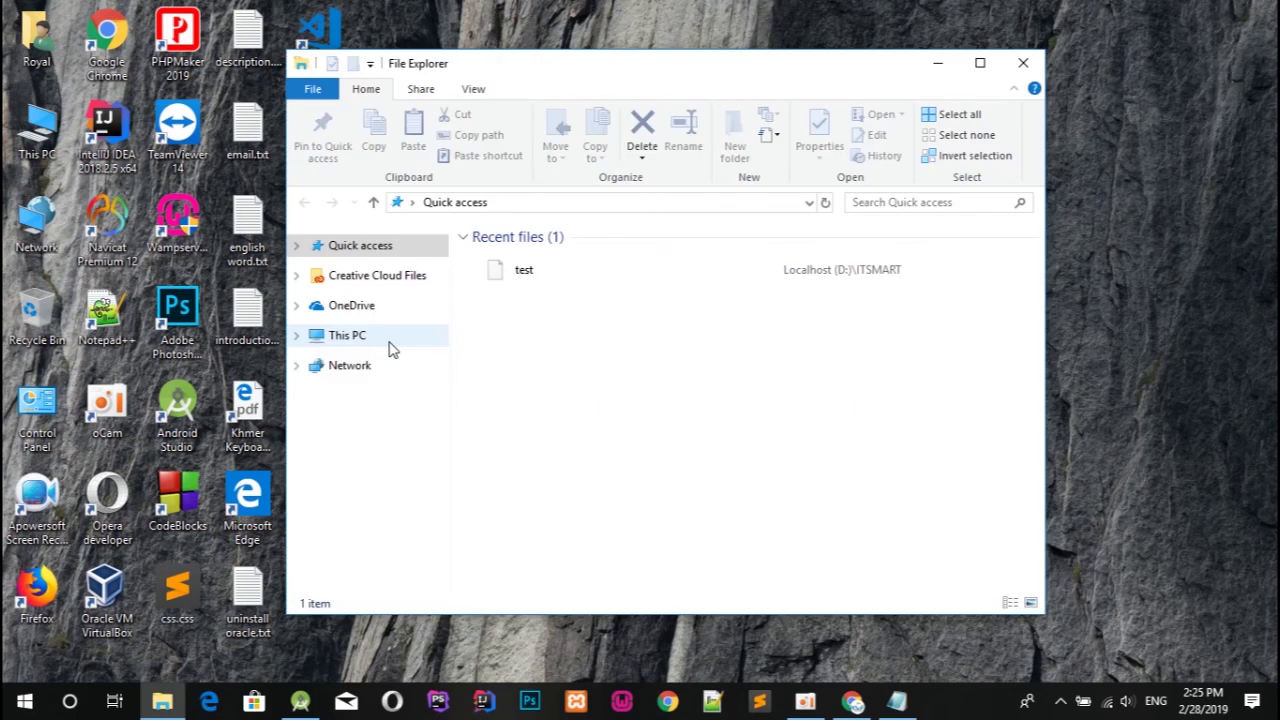
left_click(390, 342)
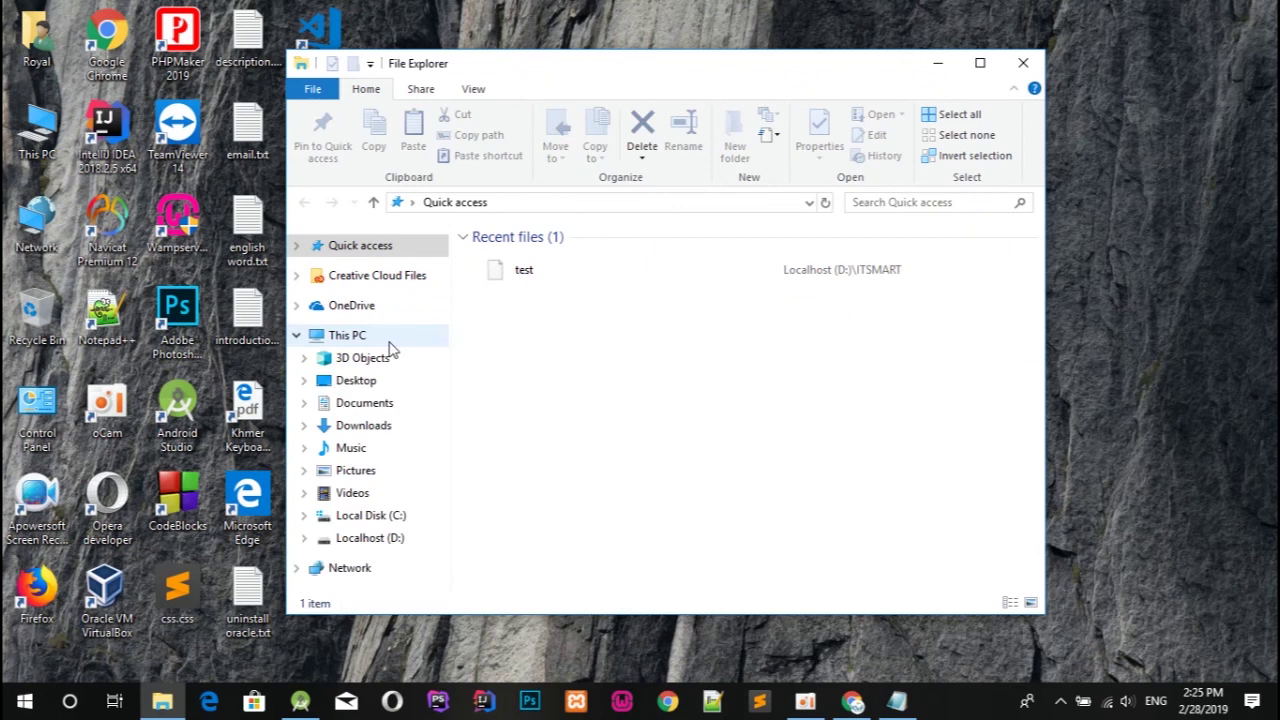
left_click(363, 426)
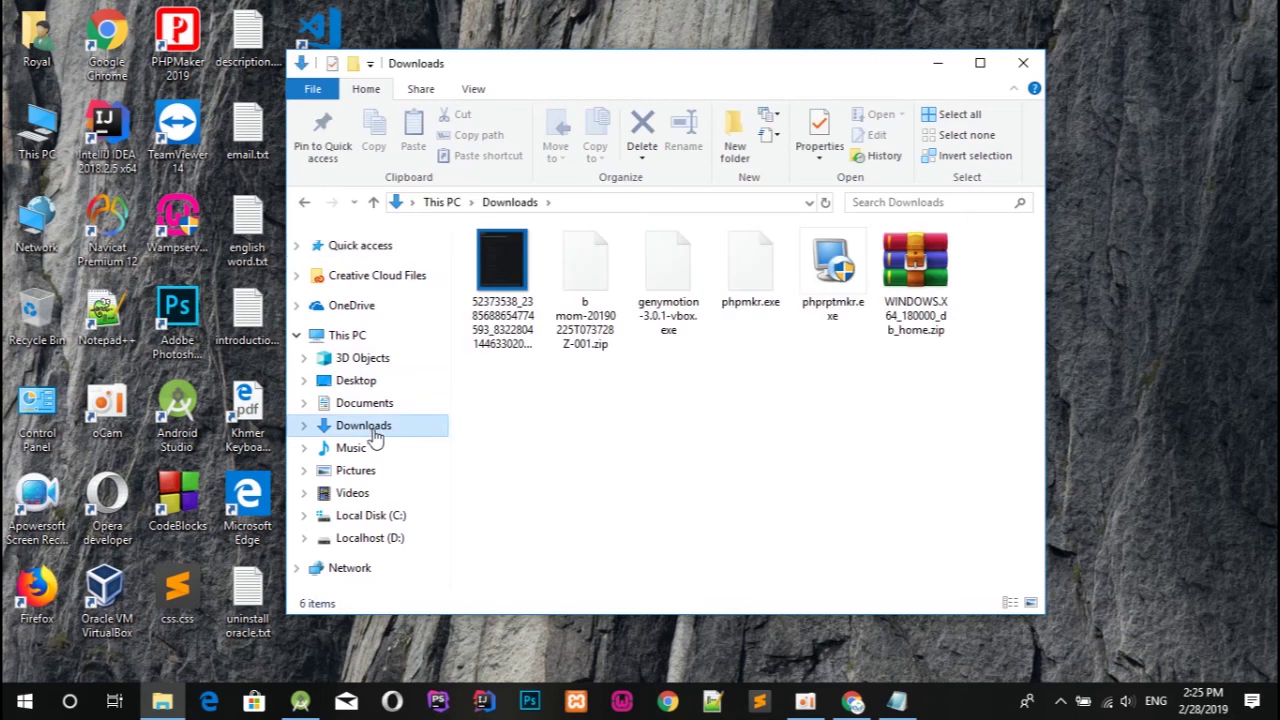
right_click(662, 268)
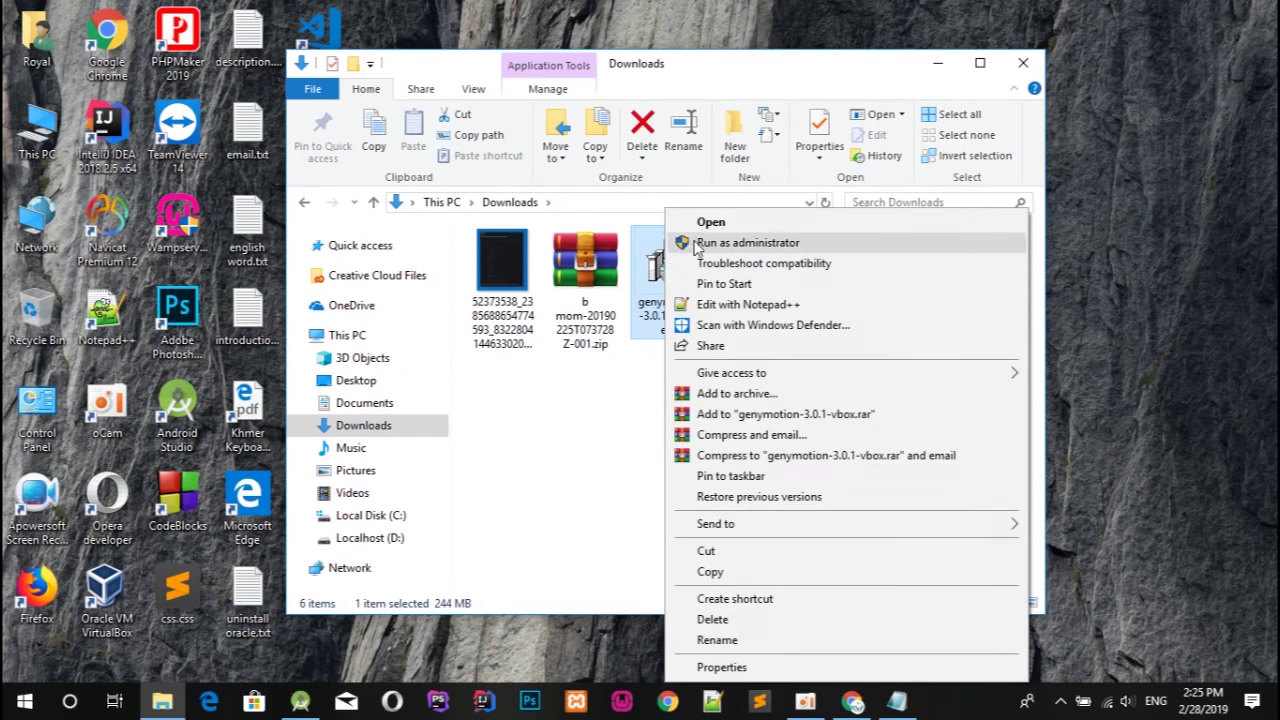
Step: Run the installer as administrator in English with default folder, Start Menu and desktop shortcut, then install
left_click(740, 243)
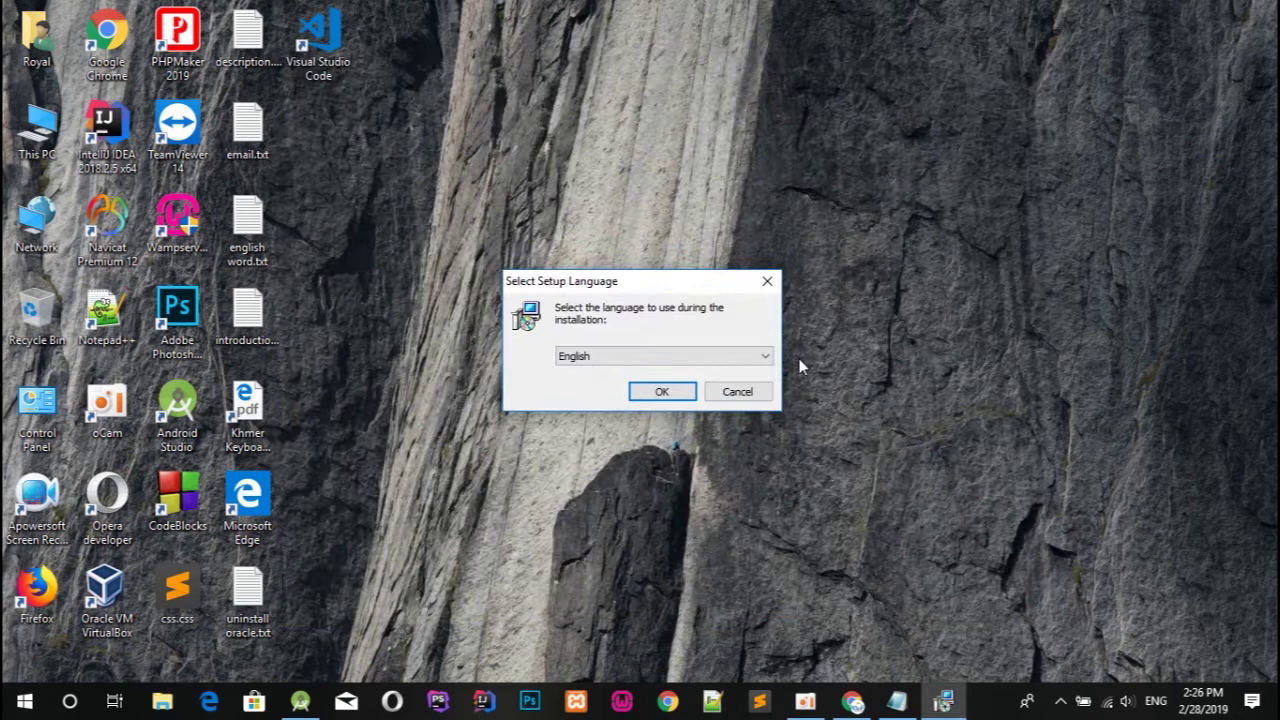
left_click(663, 391)
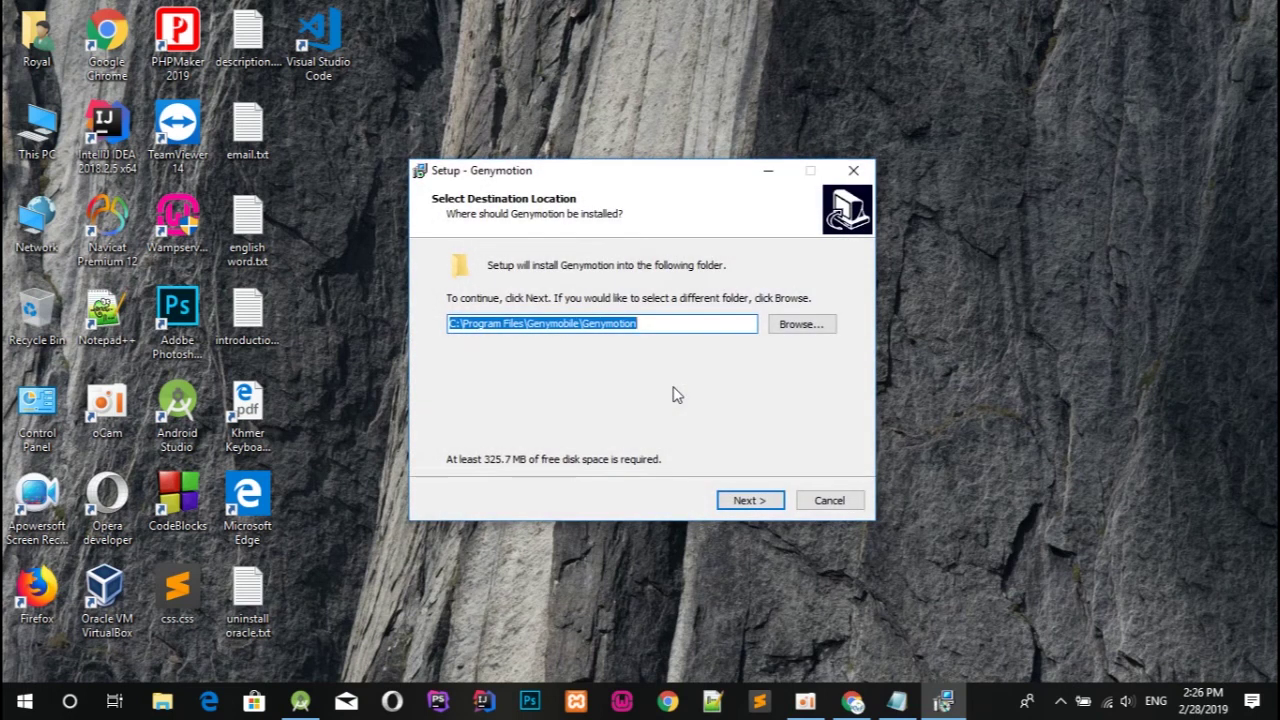
left_click(750, 501)
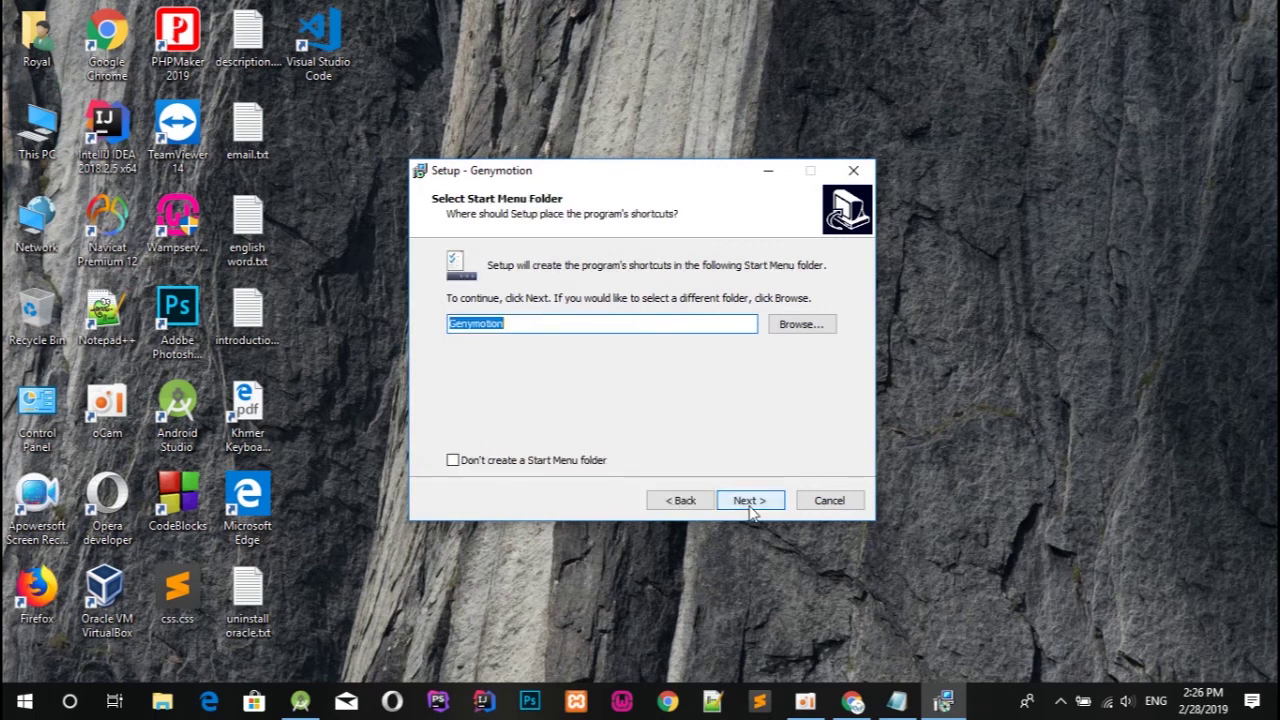
left_click(750, 505)
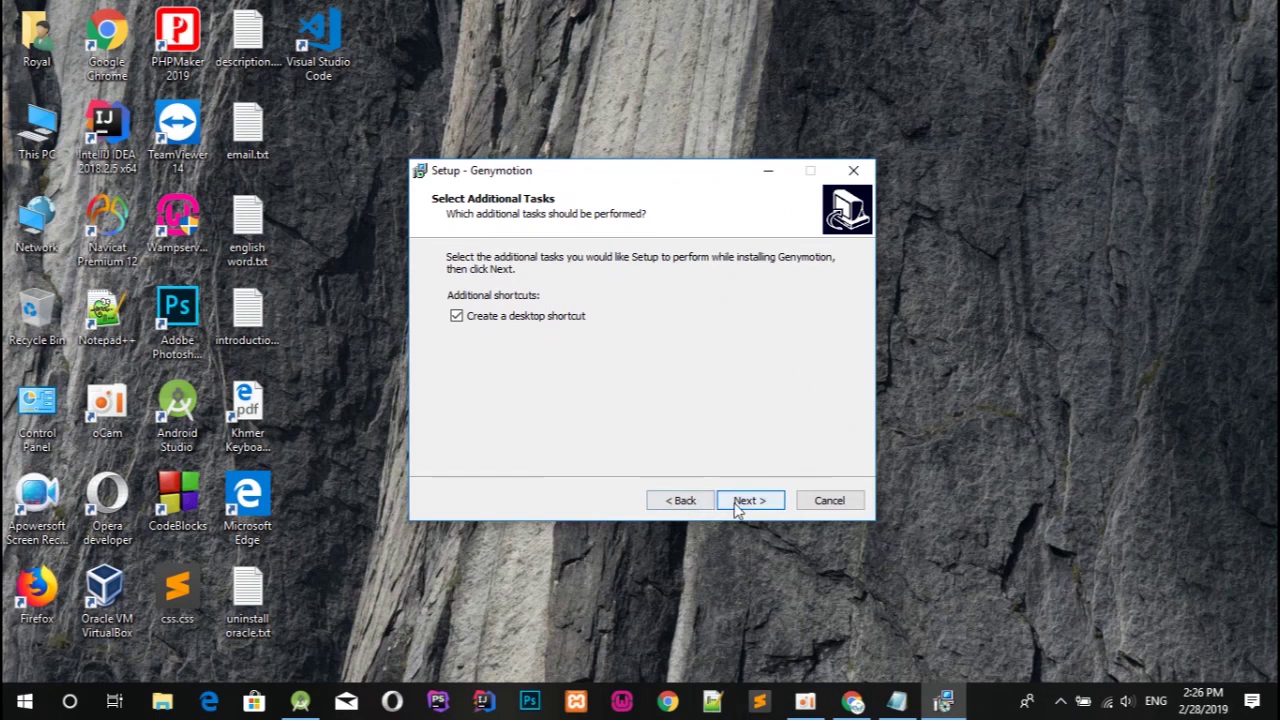
left_click(737, 508)
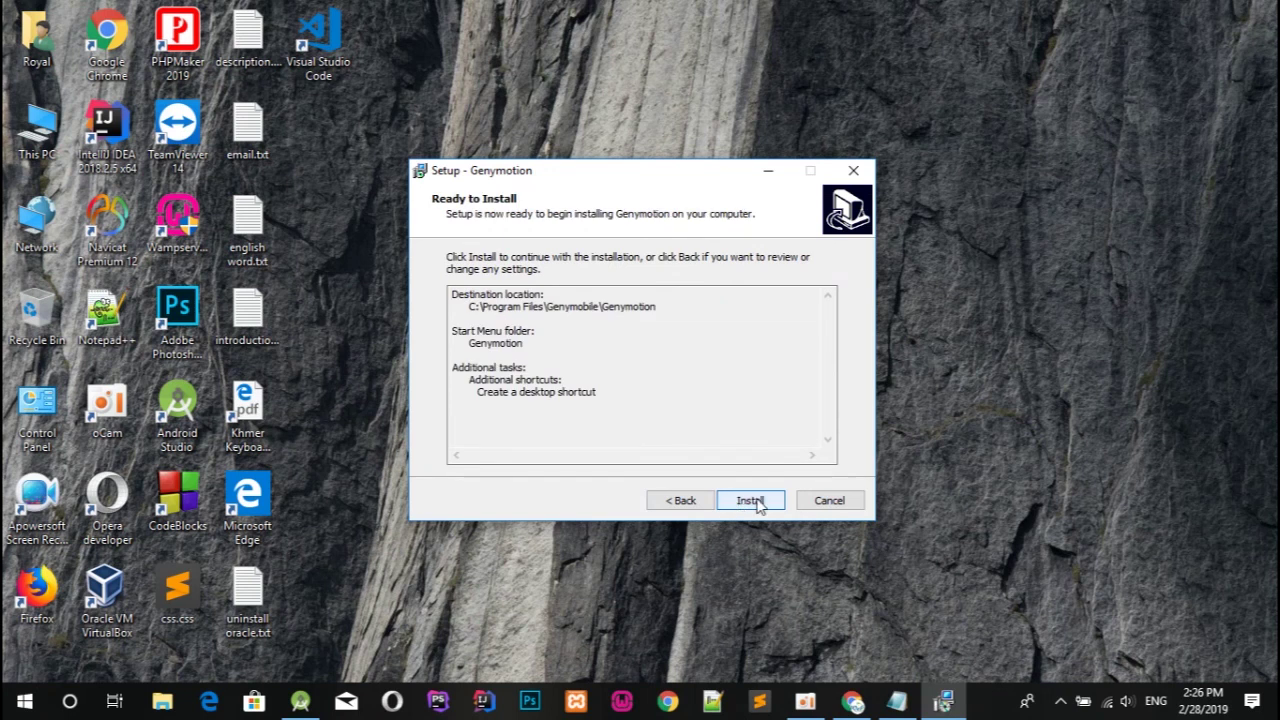
left_click(757, 503)
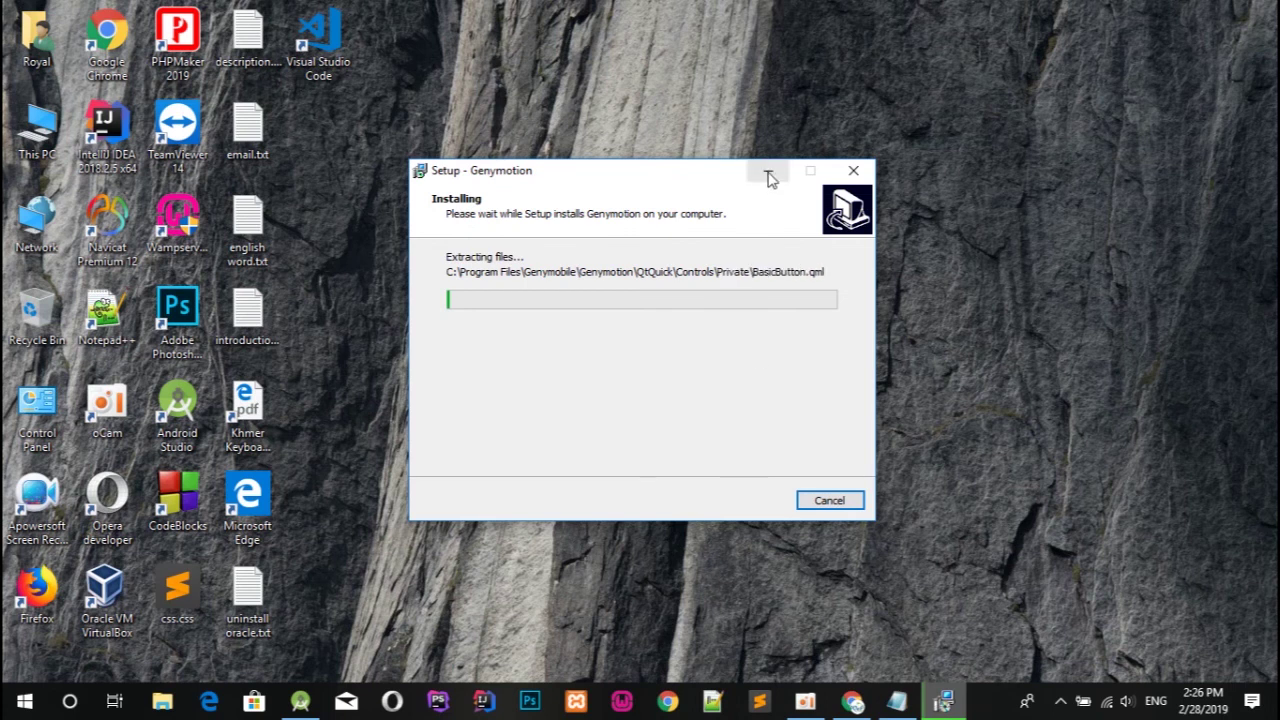
left_click(770, 176)
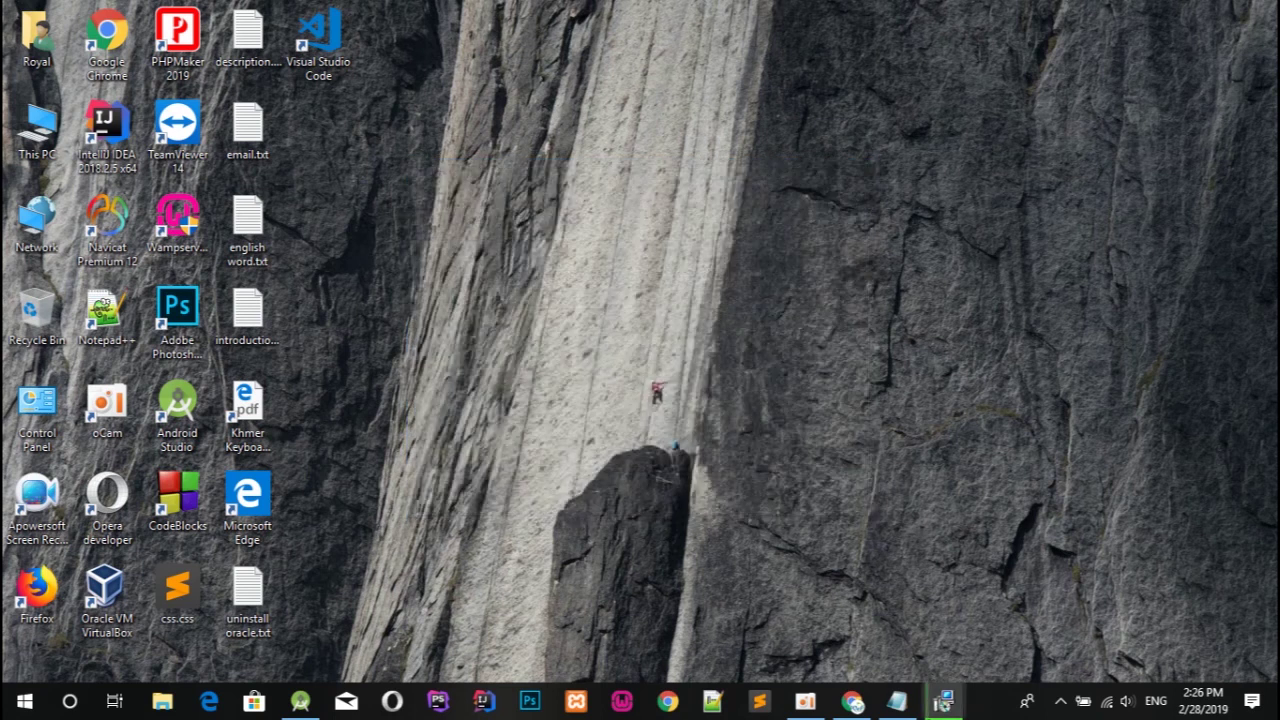
Step: In Notepad, start a new line reading 'Open android studio and go to'
left_click(897, 703)
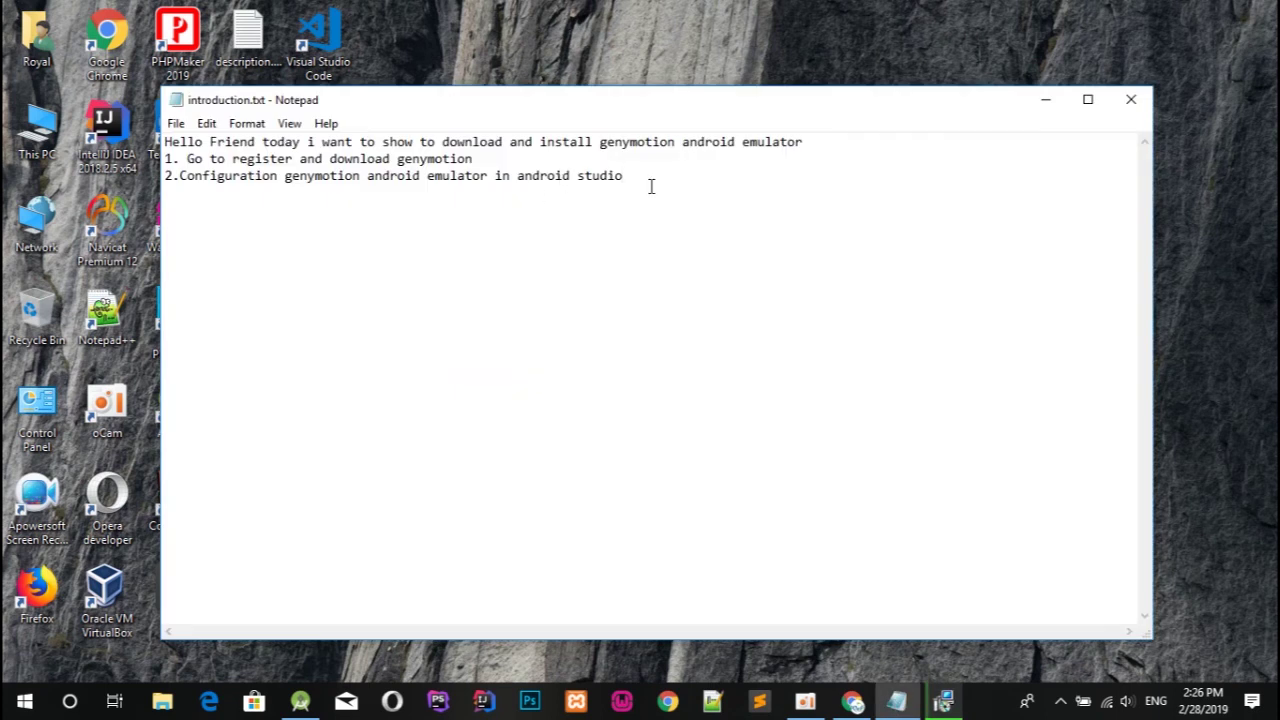
key("Return")
type("0")
type("pen")
type("and")
type("roid ")
type("stu")
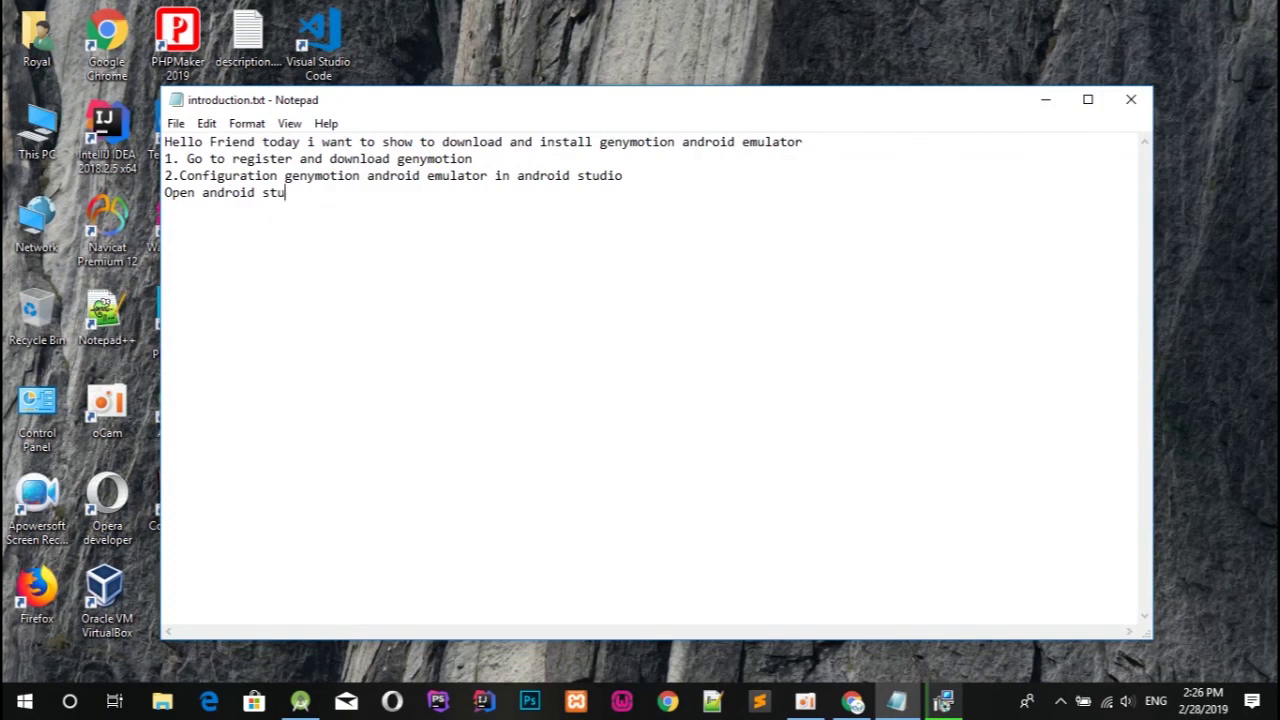
type("dio and")
type("go to")
Step: Continue the line with 'file menu > setting> plugin>choose', correcting typos along the way
type("fil")
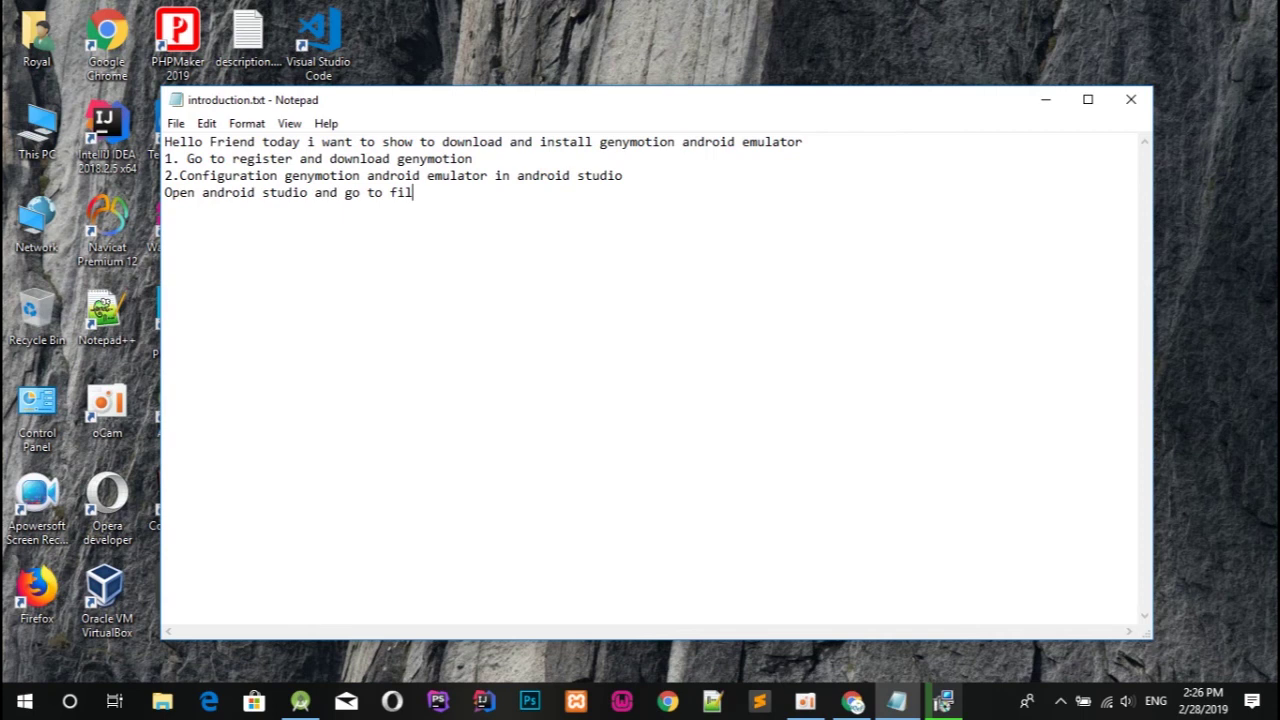
type("e menu")
type(">")
type("setting")
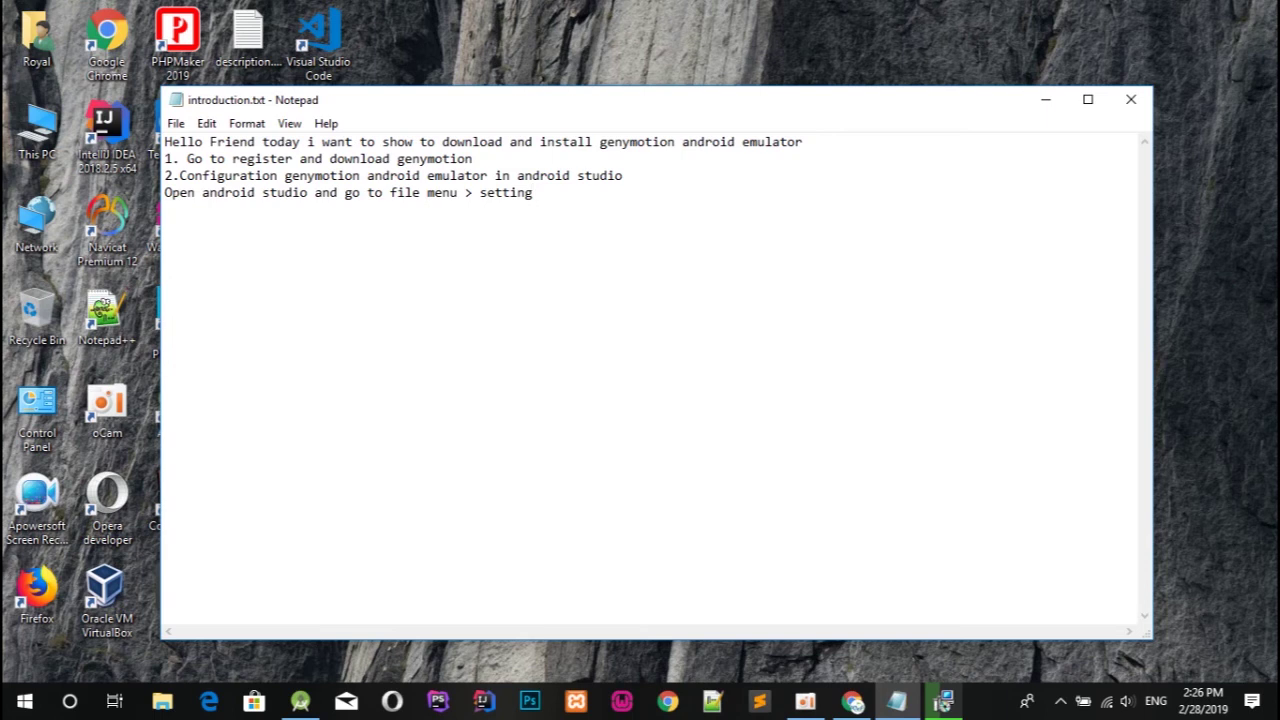
type(">")
type(" b")
type("ro")
key("BackSpace")
key("BackSpace")
key("BackSpace")
type("plugin>choos")
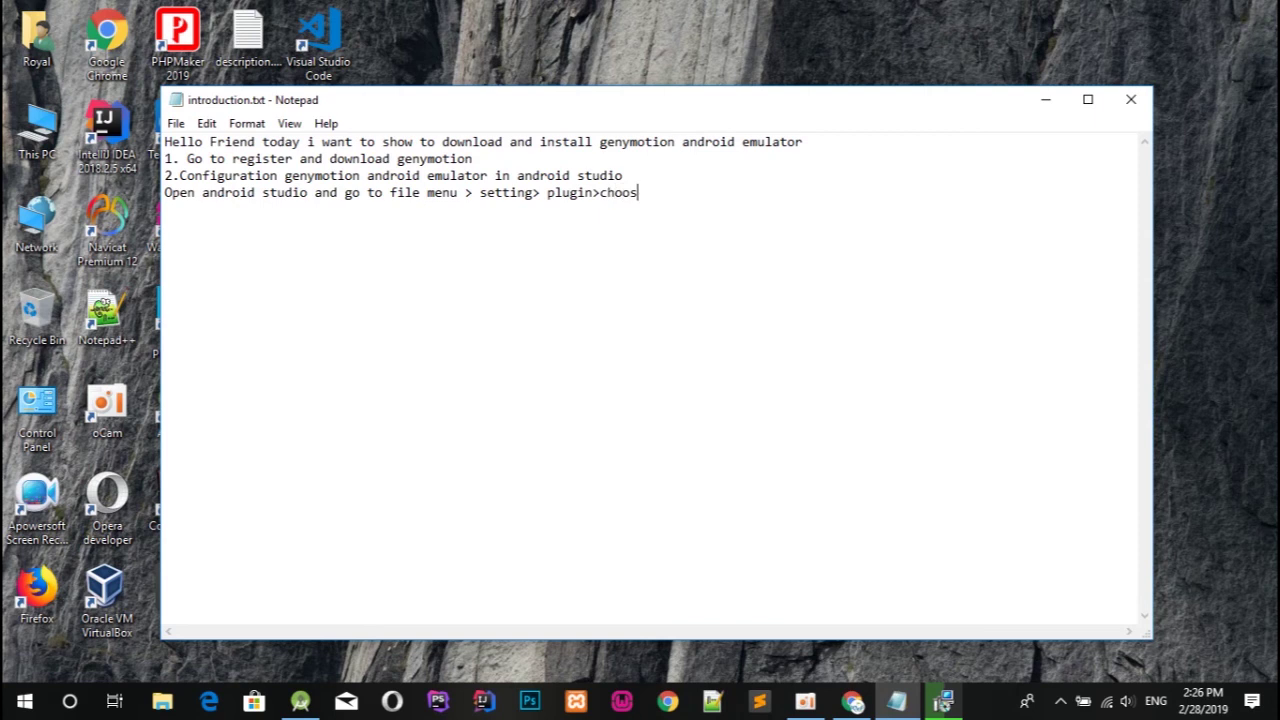
type("e bo")
key("BackSpace")
Step: End the note with 'brow respositories>type genymotion', then hide Notepad and return to Android Studio
type("row resp")
key("BackSpace")
type("posito")
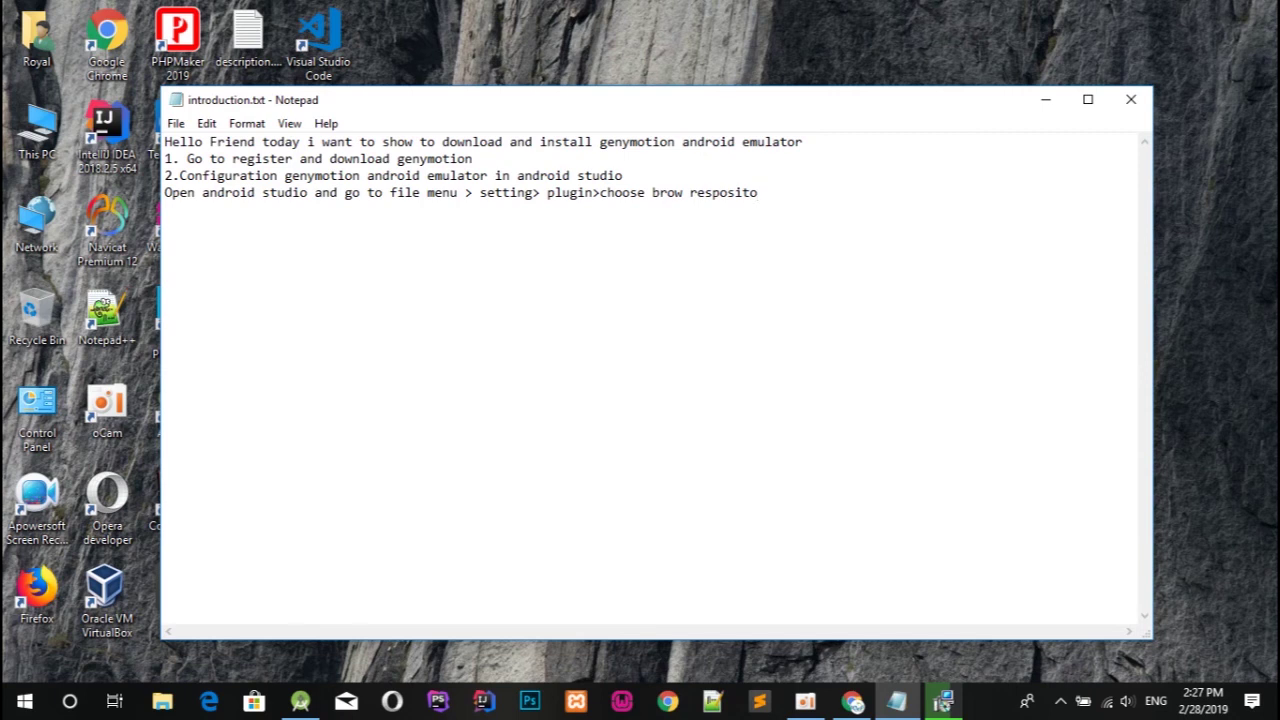
type("ries")
type(">type genymotio")
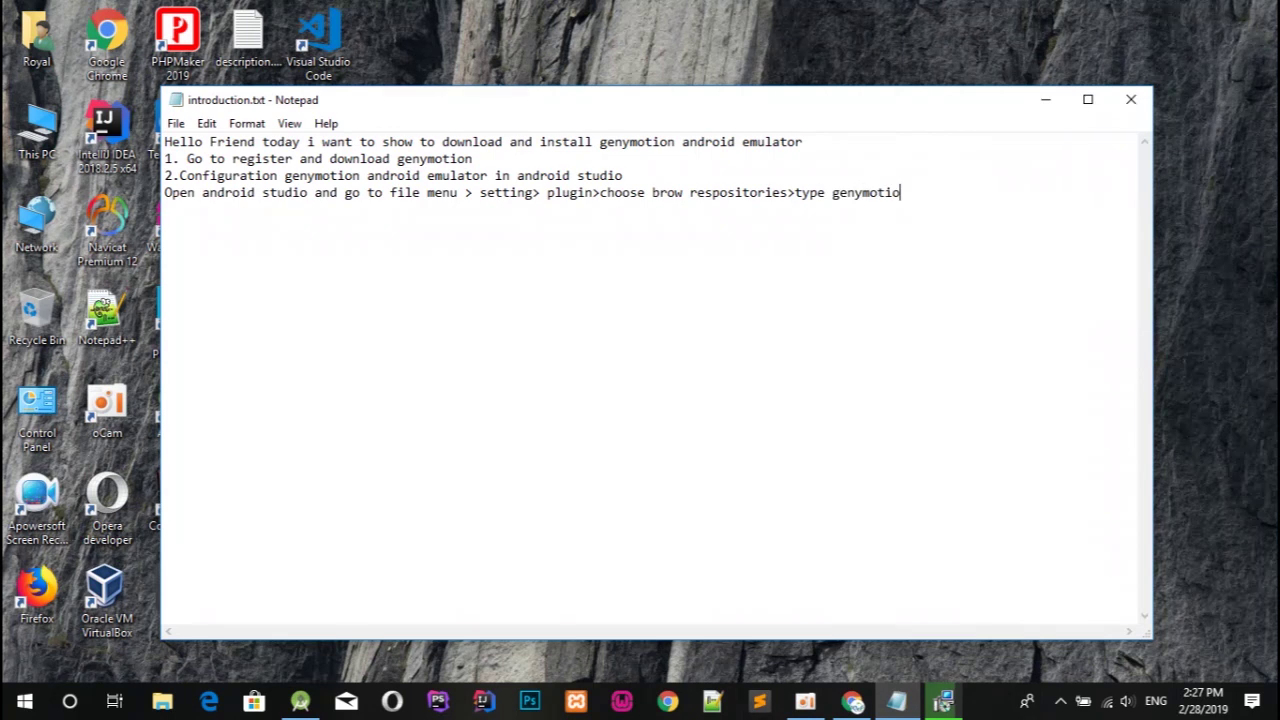
type("n")
left_click(1045, 99)
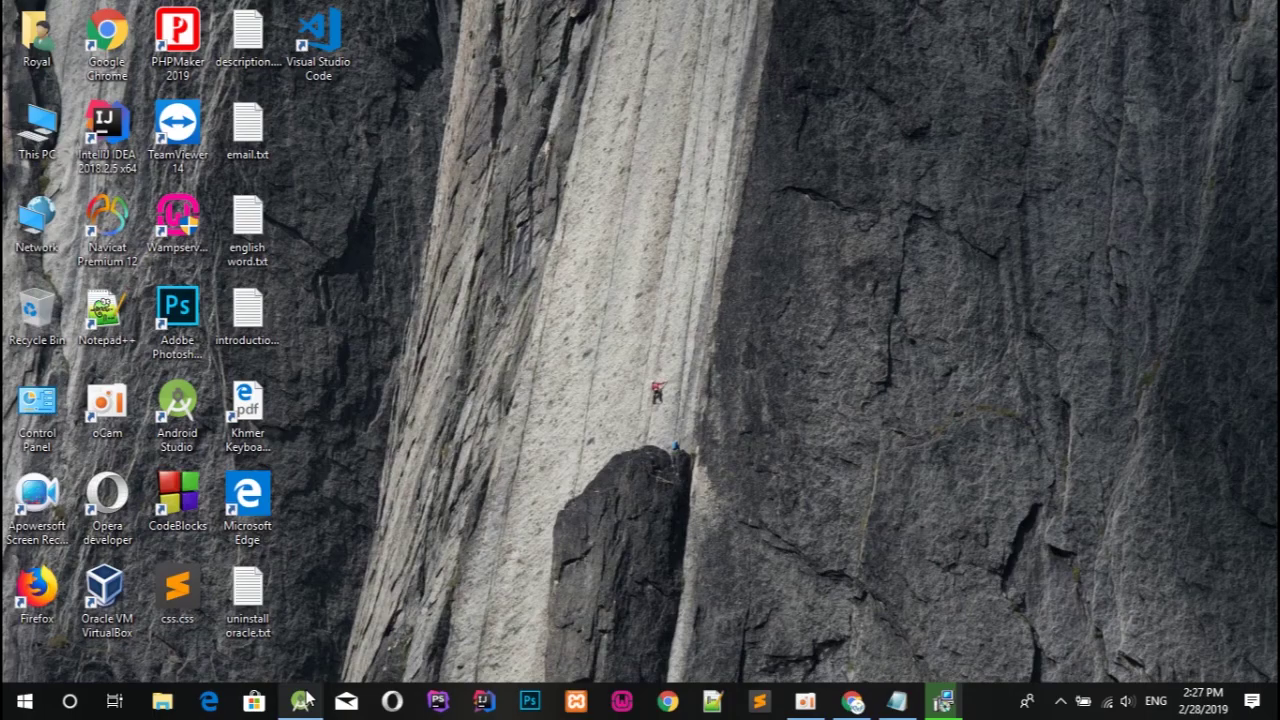
left_click(301, 700)
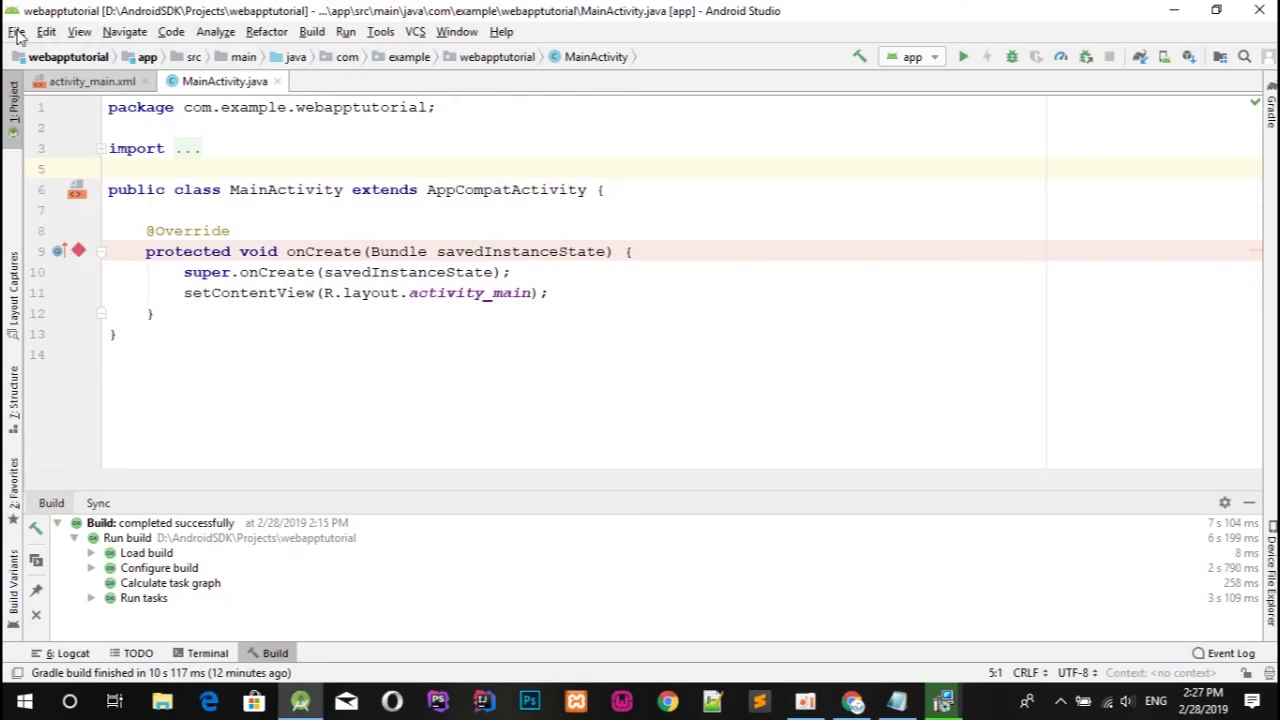
Step: Open Settings at the Plugins page and launch the Browse Repositories window
left_click(16, 32)
left_click(50, 177)
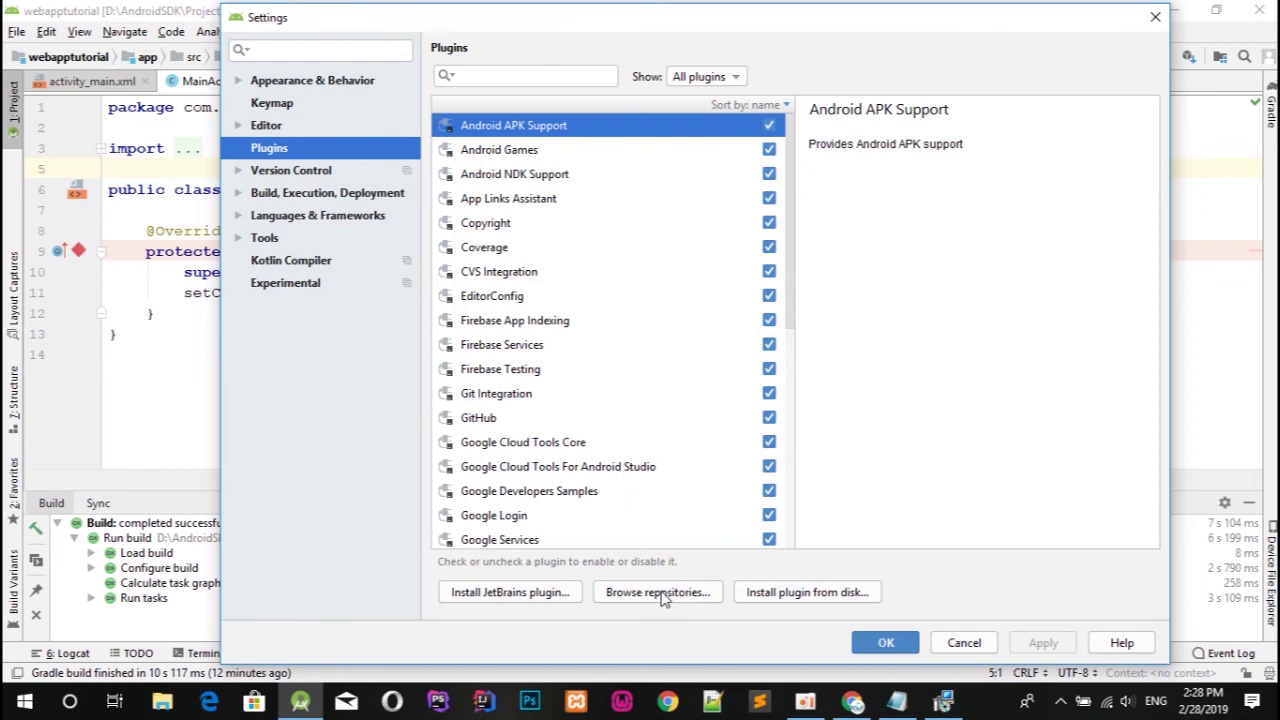
left_click(658, 592)
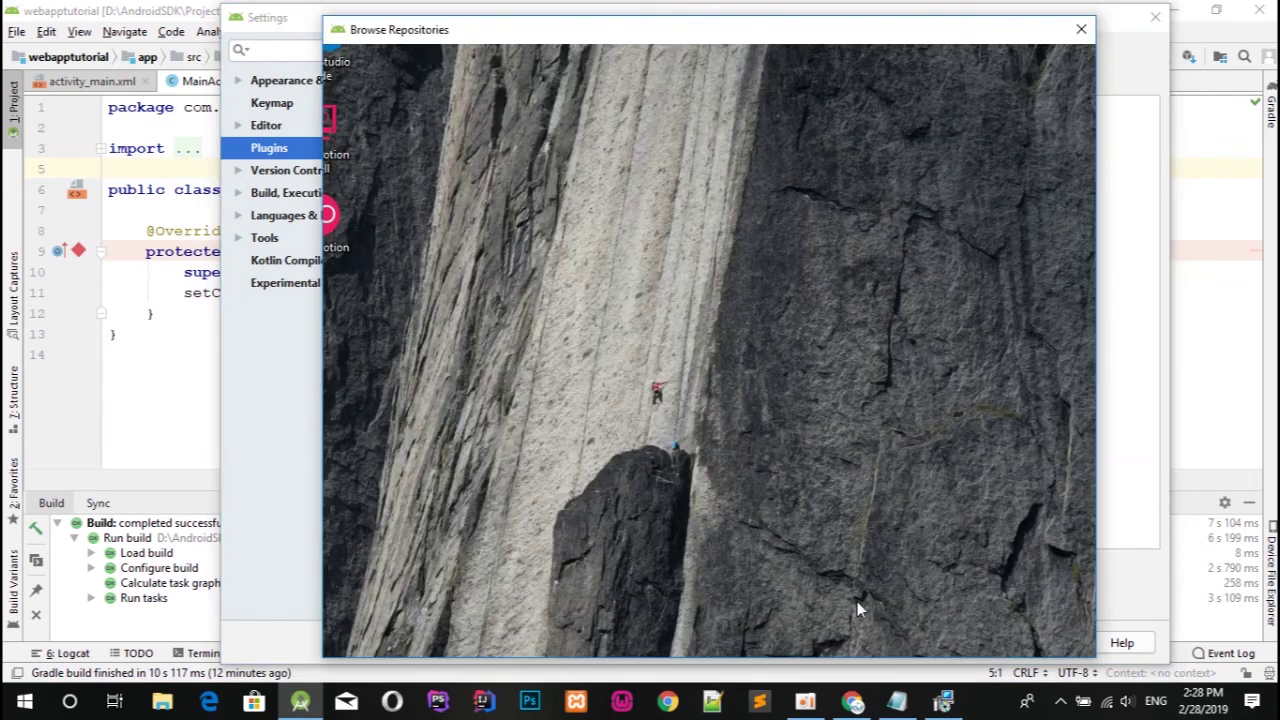
Step: Correct 'brow' to 'browse' in the Notepad notes
key("alt+Tab")
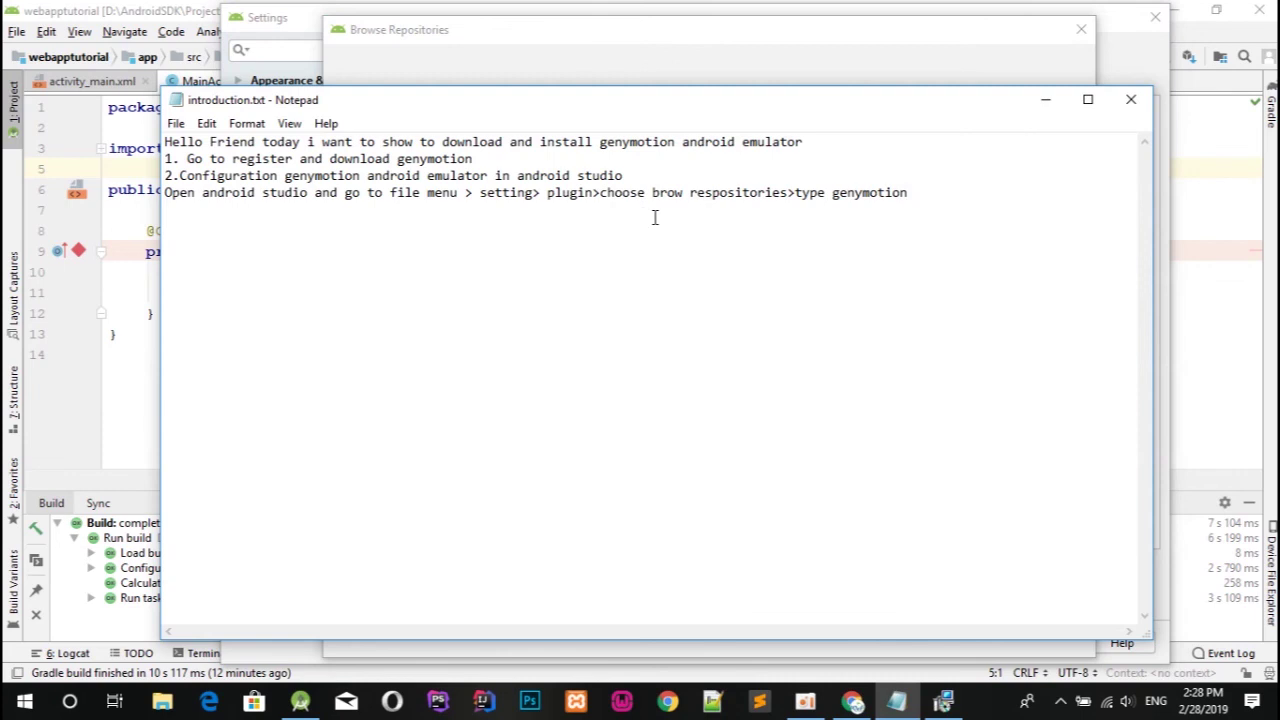
left_click(698, 209)
type("se")
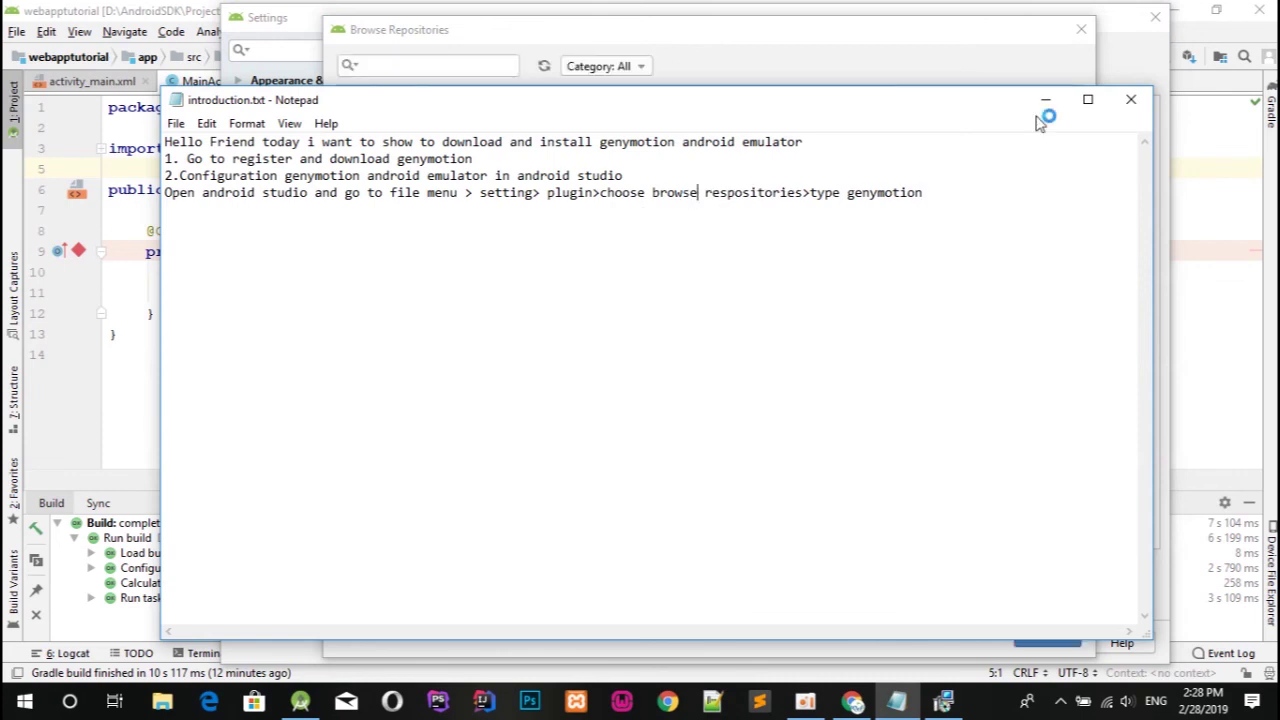
Step: Search the plugin repositories for 'genymotion' and install the Genymotion plugin v1.0.7
left_click(1045, 100)
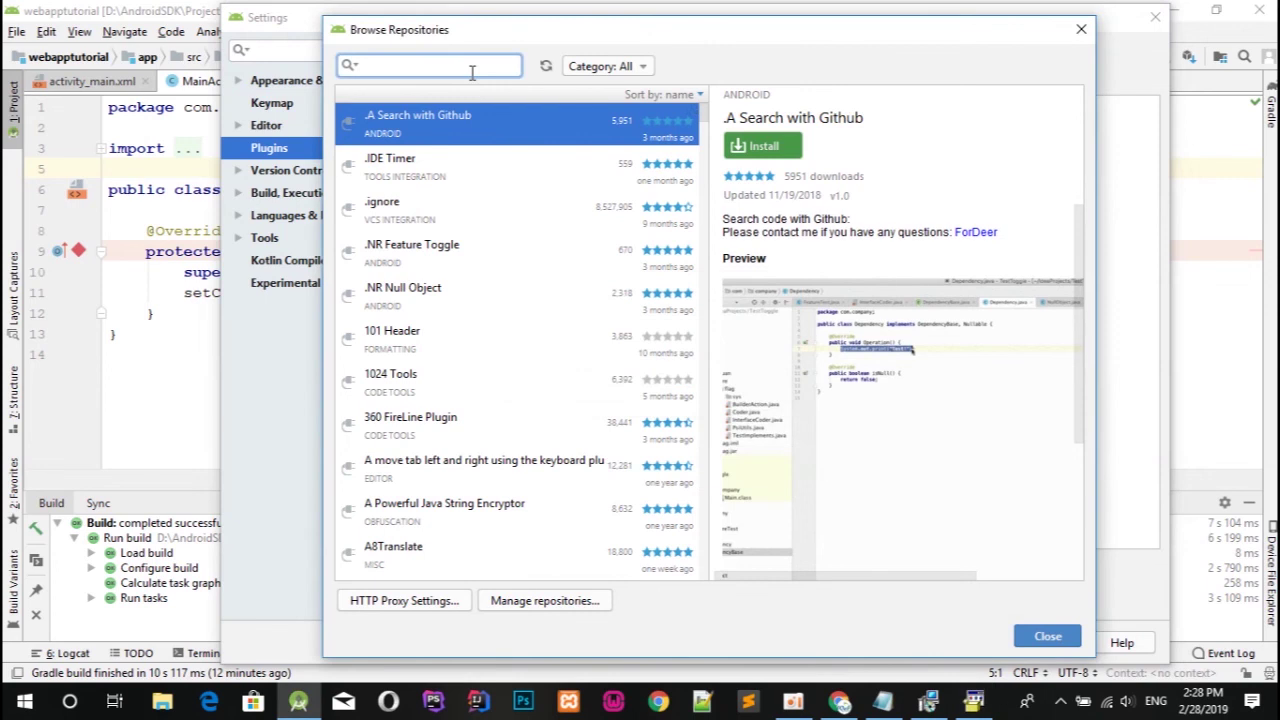
type("genymotion")
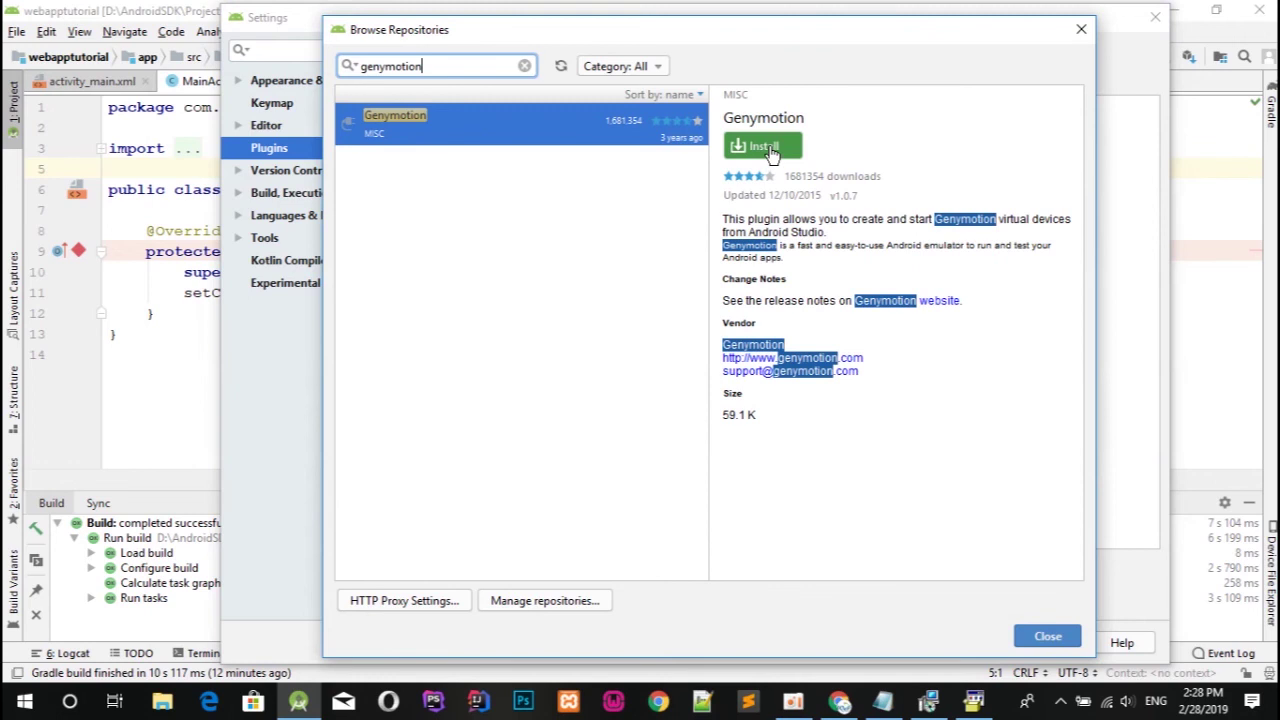
left_click(771, 152)
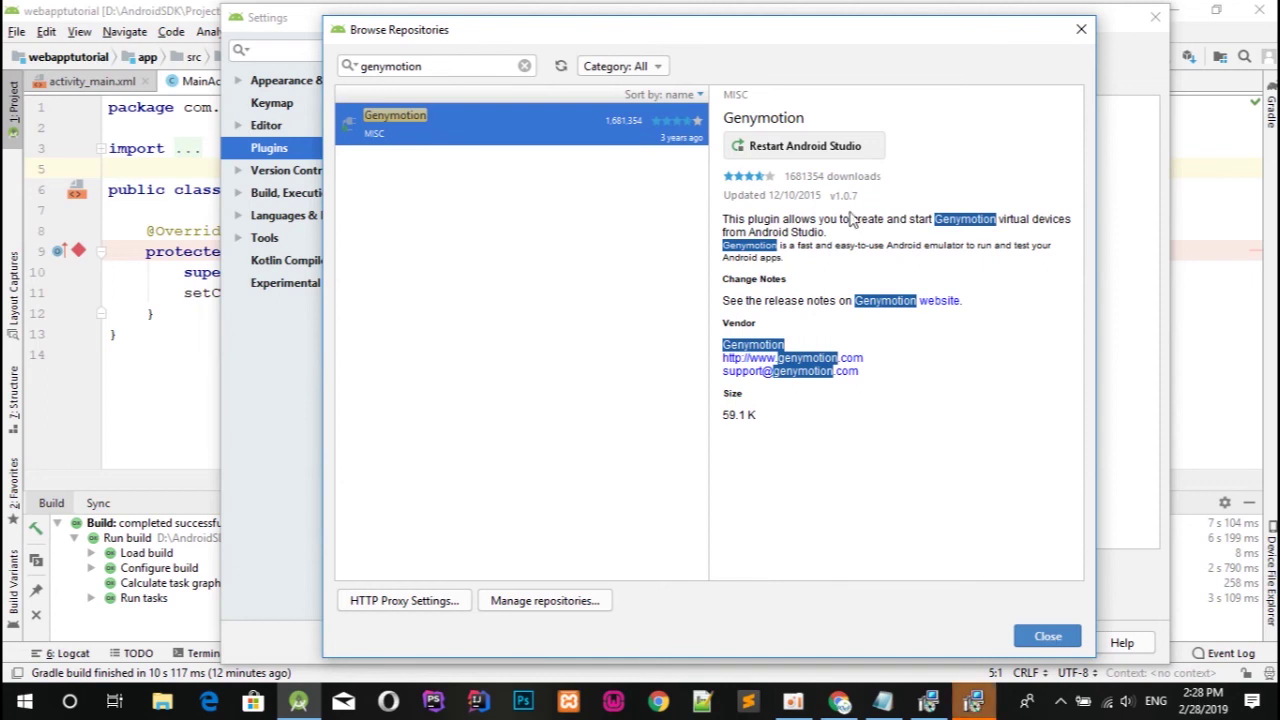
Step: Close the repository browser, confirm Settings with OK, postpone the restart, and minimize Android Studio
left_click(831, 154)
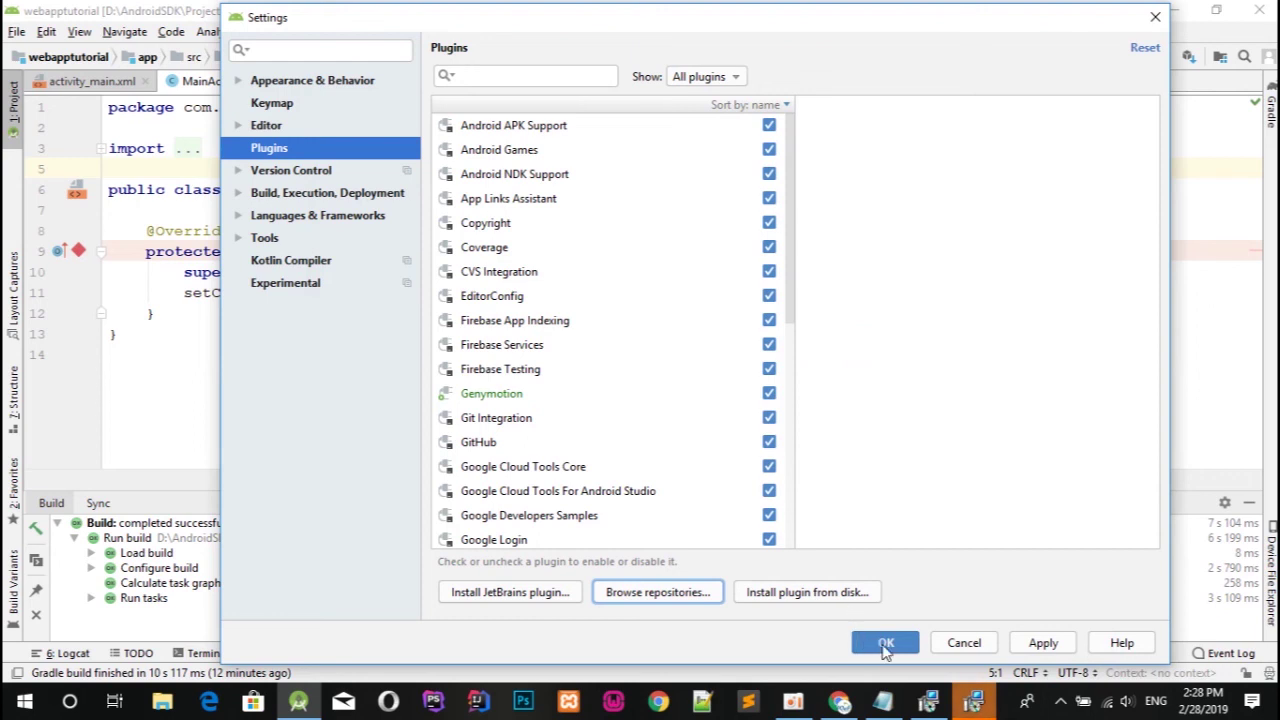
left_click(886, 648)
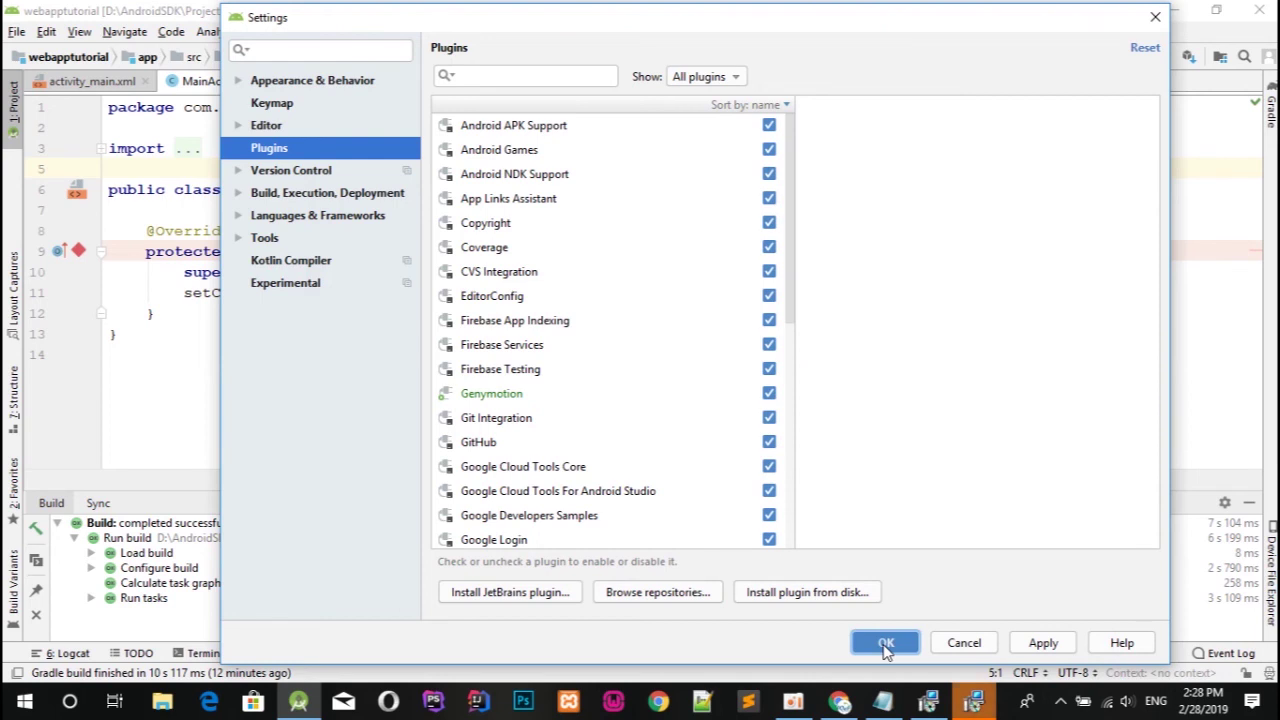
left_click(886, 646)
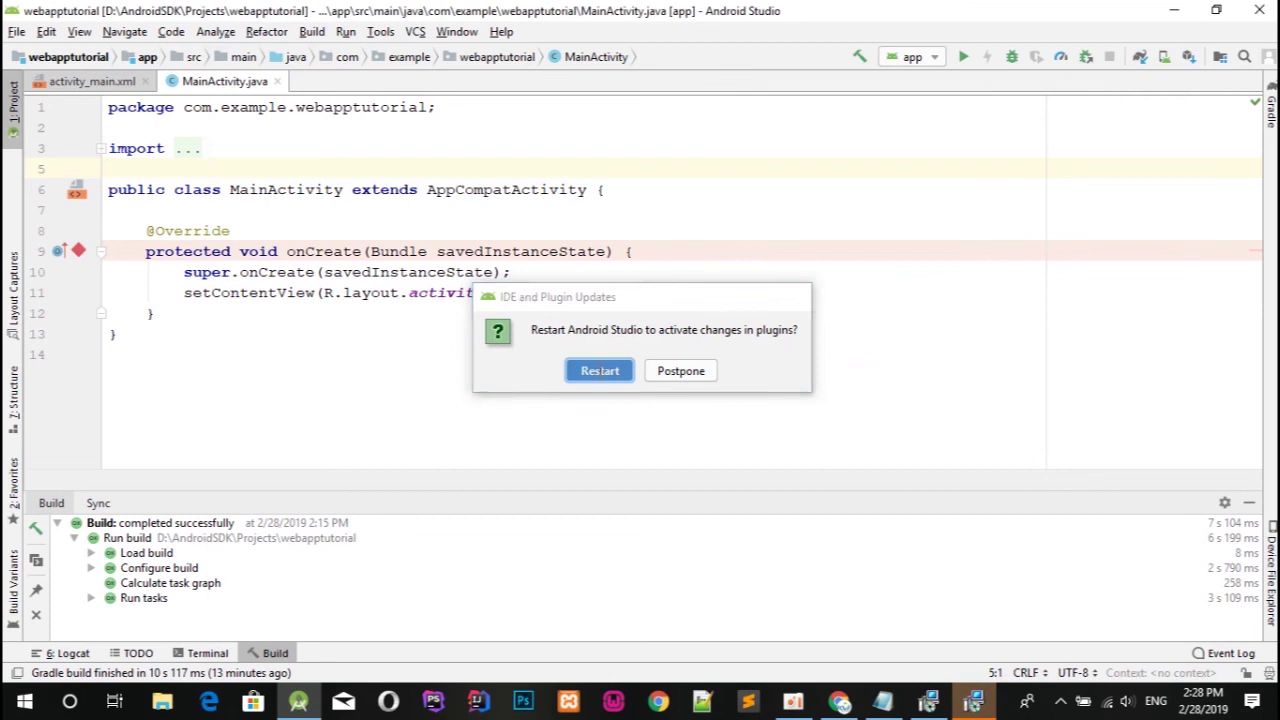
left_click(598, 372)
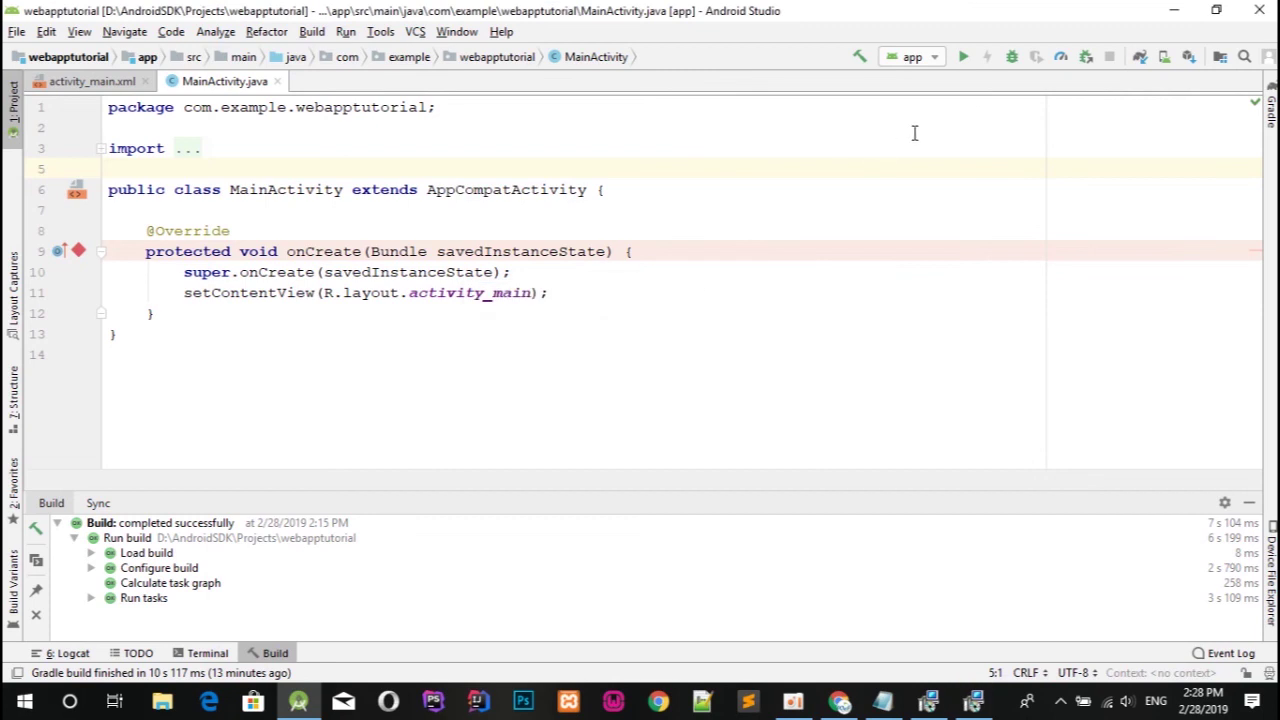
left_click(1166, 14)
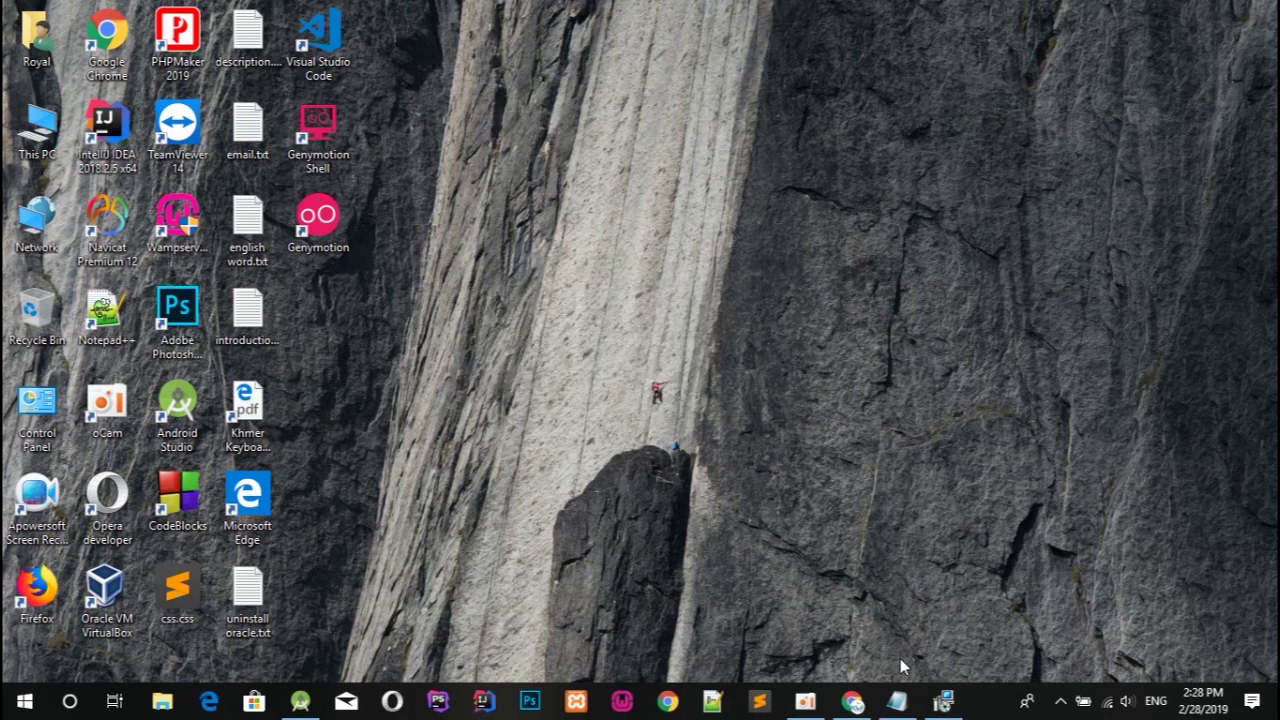
Step: Decline the bundled VirtualBox in Genymotion Setup and finish the installation wizard
left_click(943, 701)
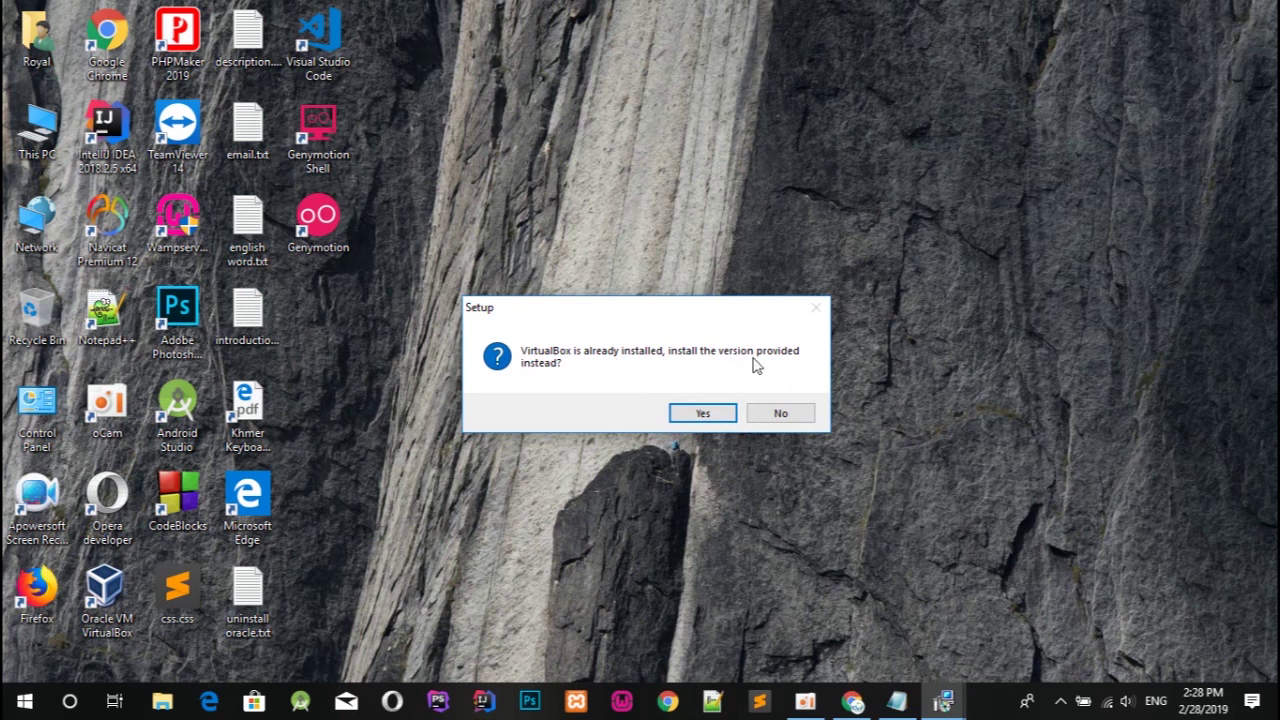
left_click(779, 414)
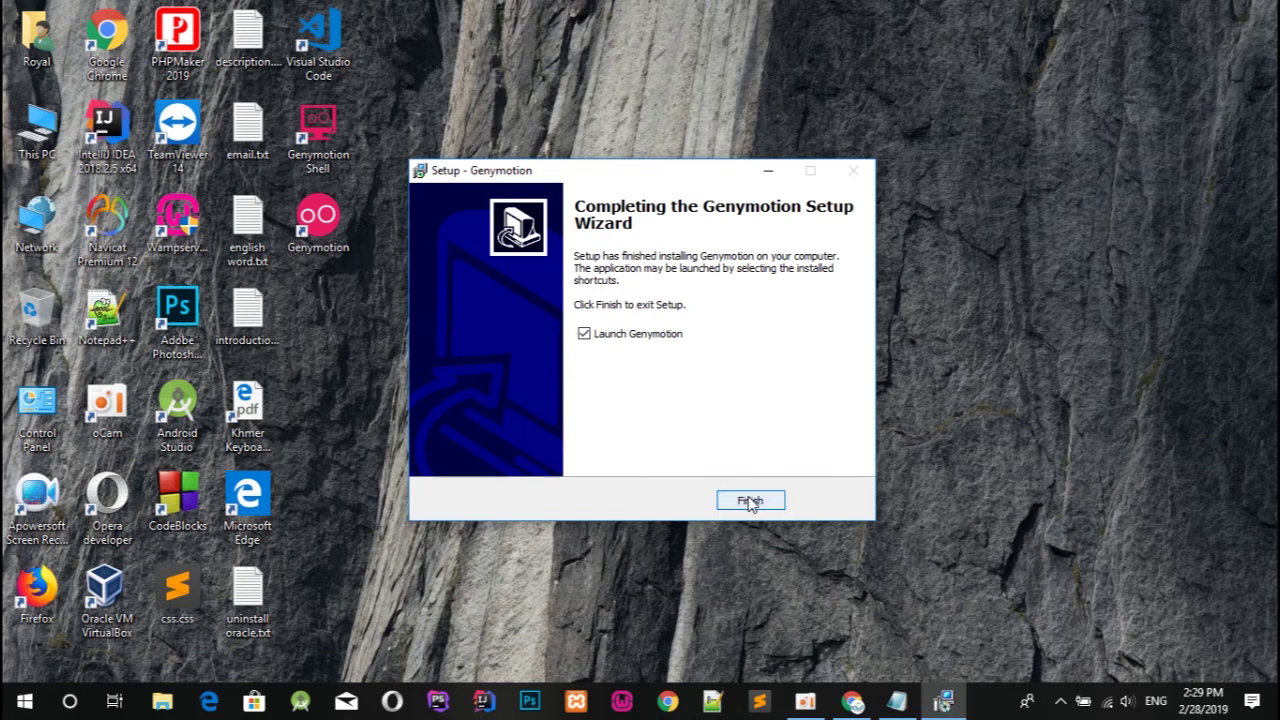
left_click(750, 502)
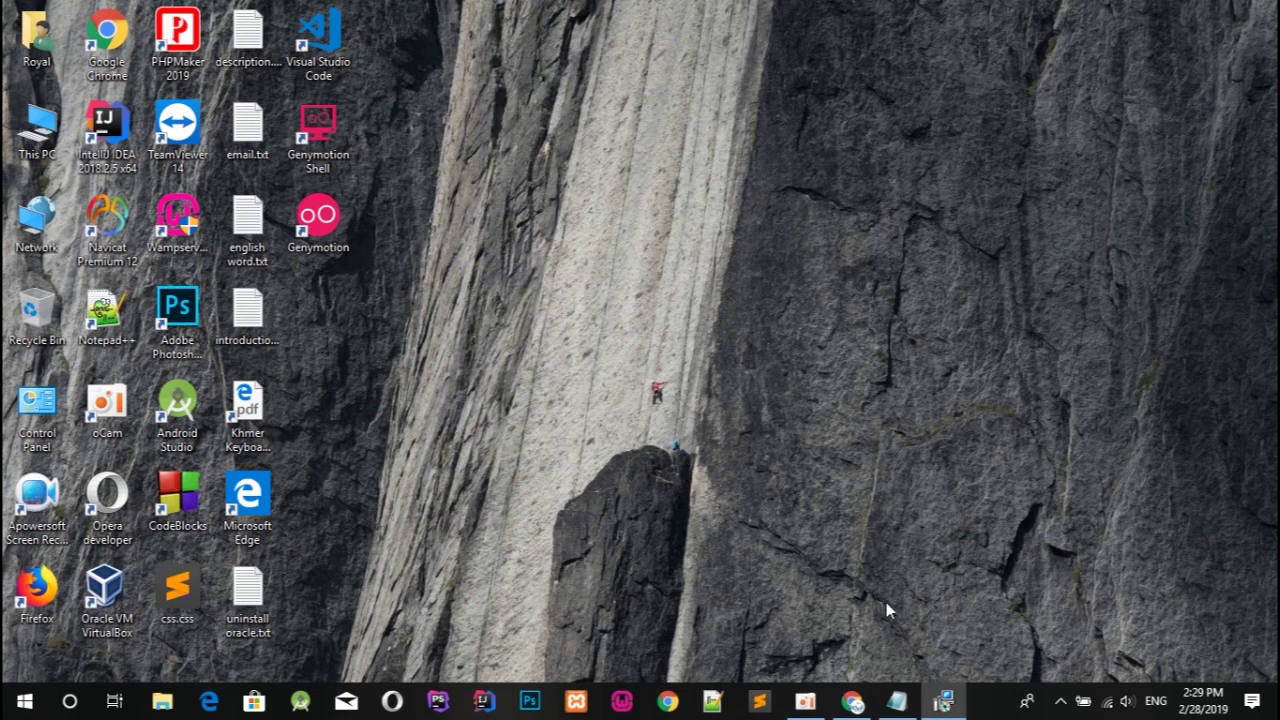
Step: Add a new line to introduction.txt reading 'I have Oracle Vm Virt'
left_click(897, 701)
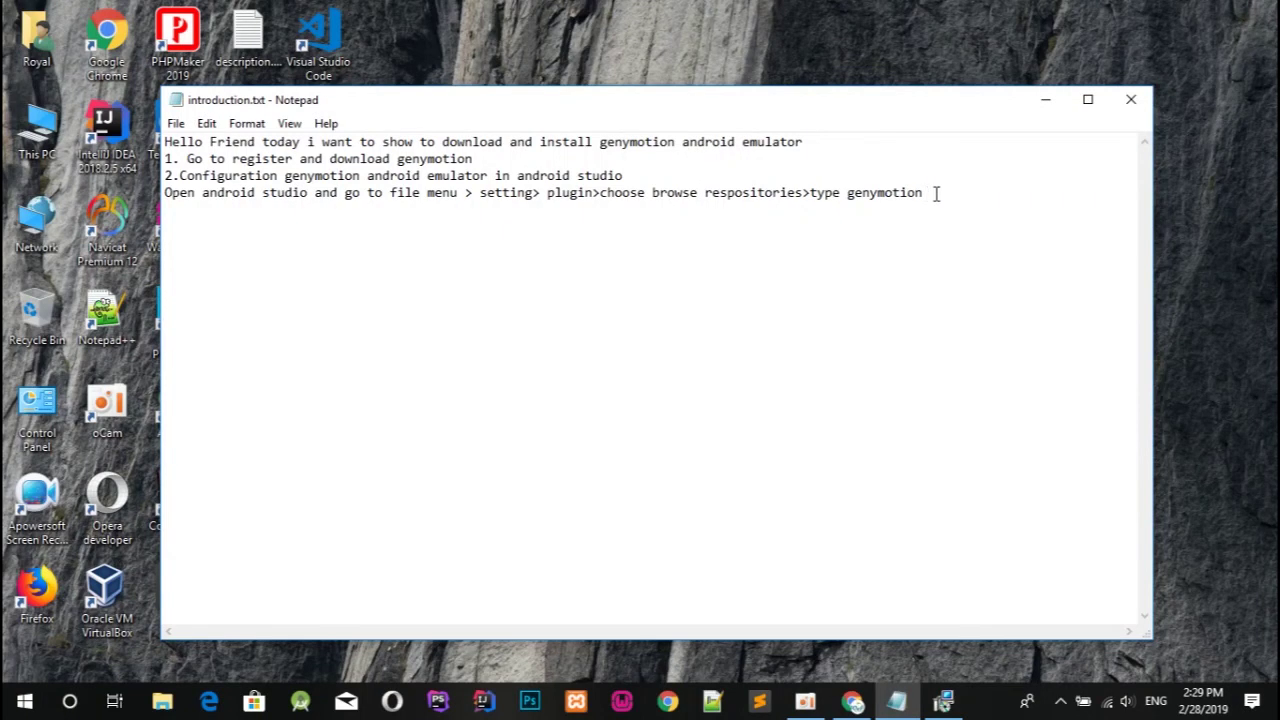
left_click(943, 194)
key("Return")
type("H")
key("BackSpace")
type("I have")
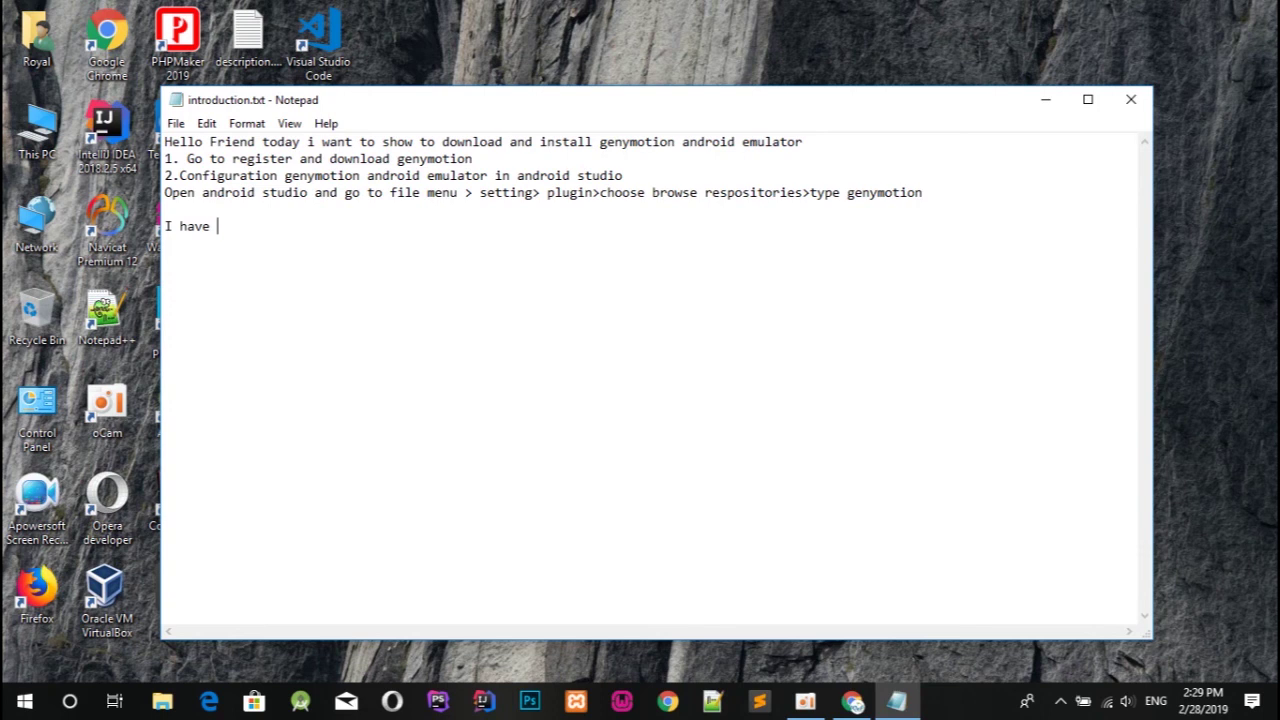
type("V")
key("BackSpace")
type("Oracle Vm Virt")
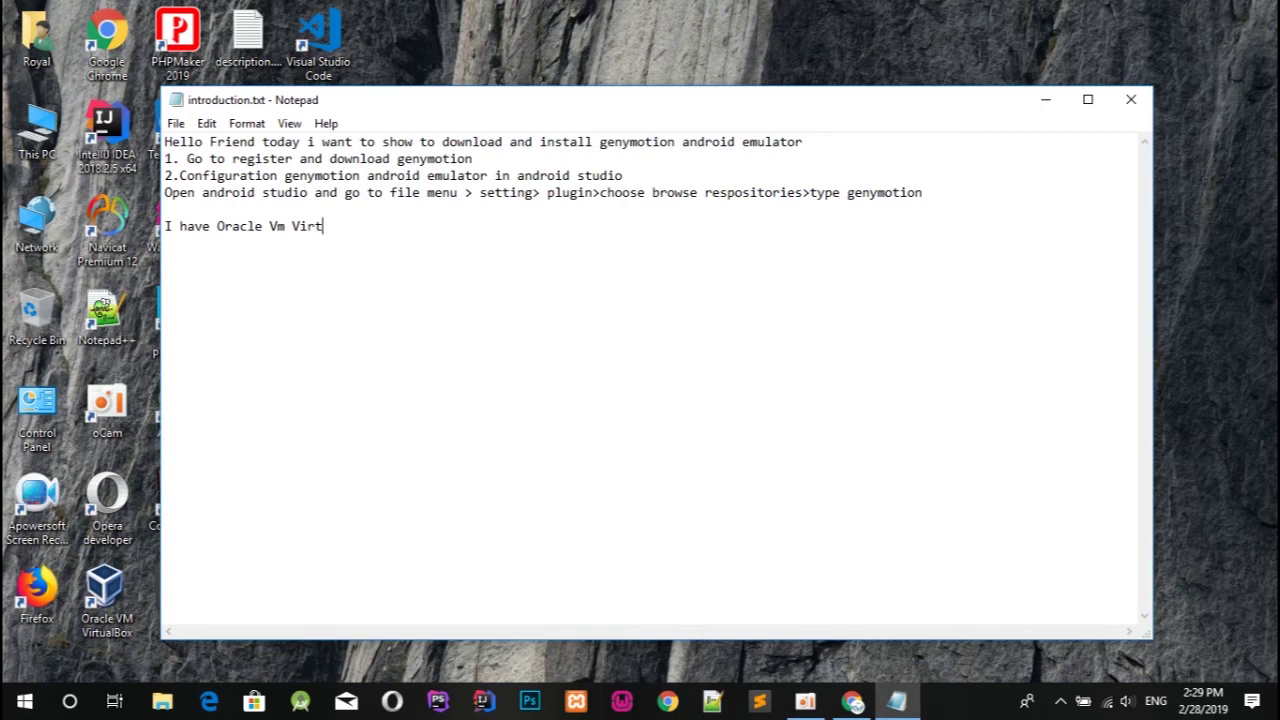